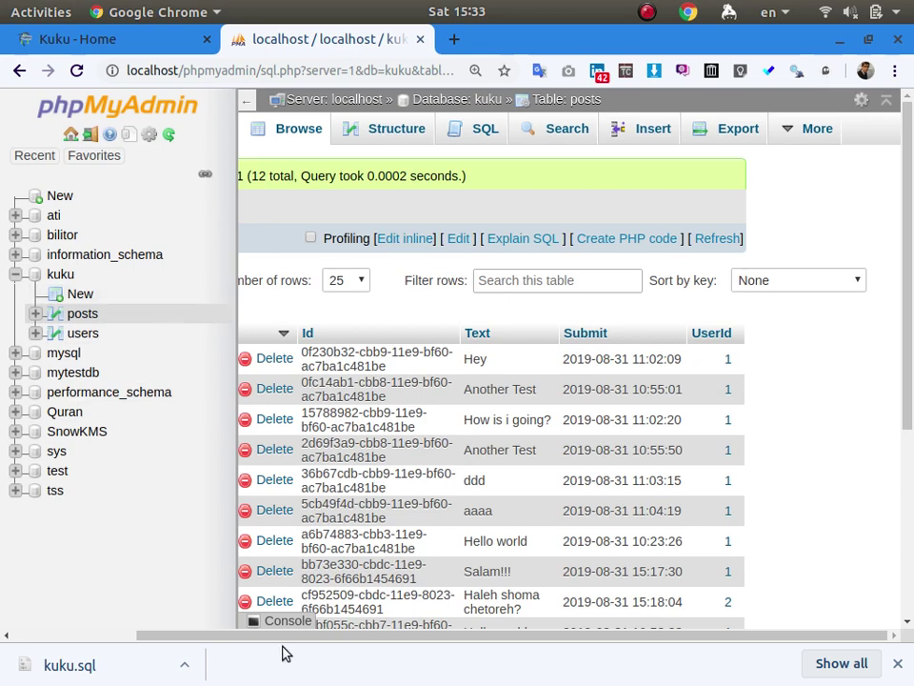
Step: Empty the posts table by running the SQL query "delete from posts;" and browse the table in a new browser tab
left_click_drag(302, 643, 24, 637)
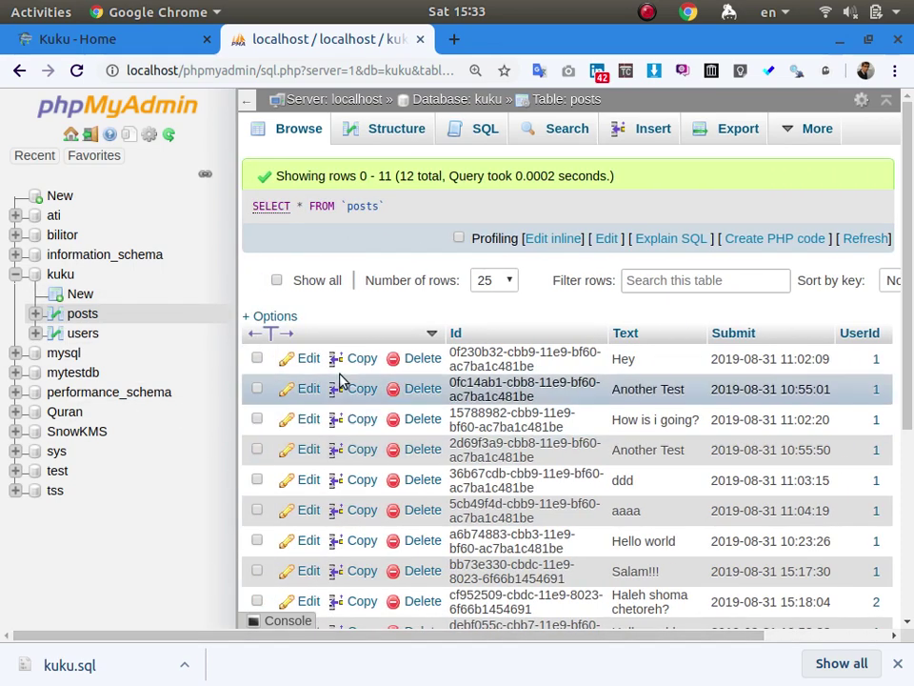
left_click(399, 139)
left_click(481, 130)
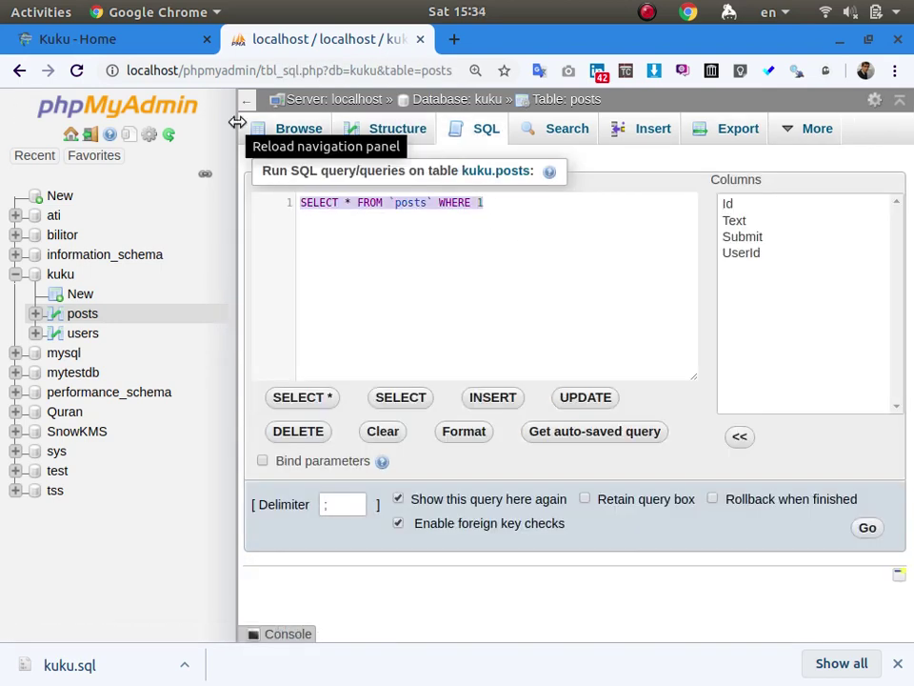
type("delete fr")
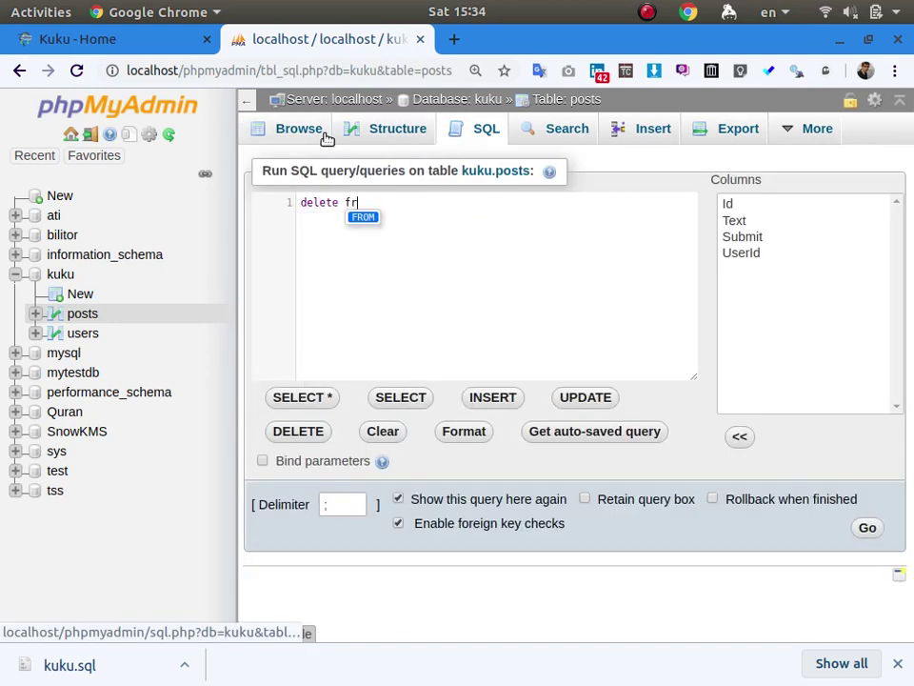
type("om posts;")
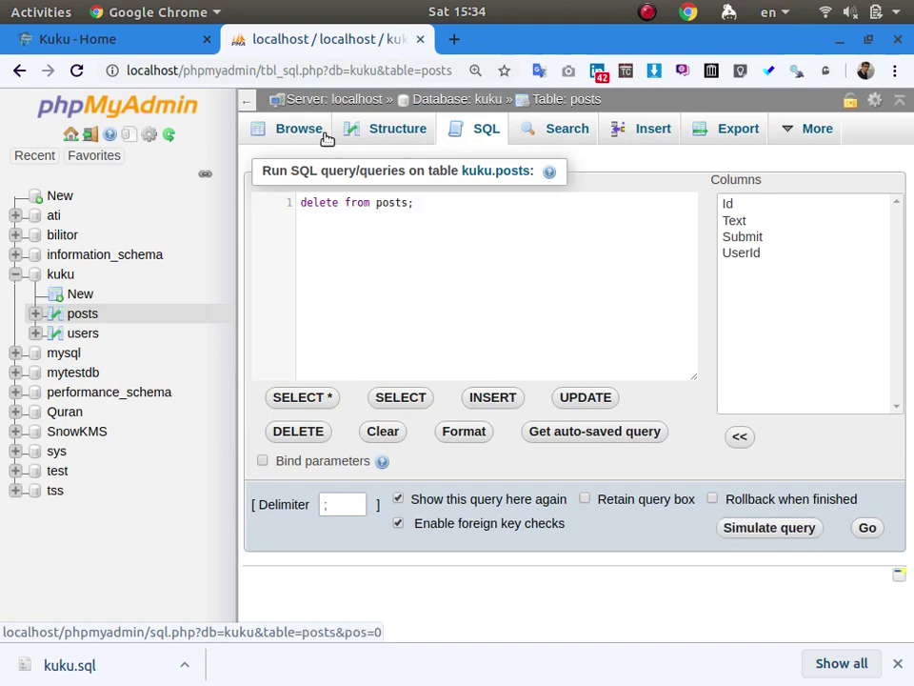
left_click(866, 526)
left_click(597, 185)
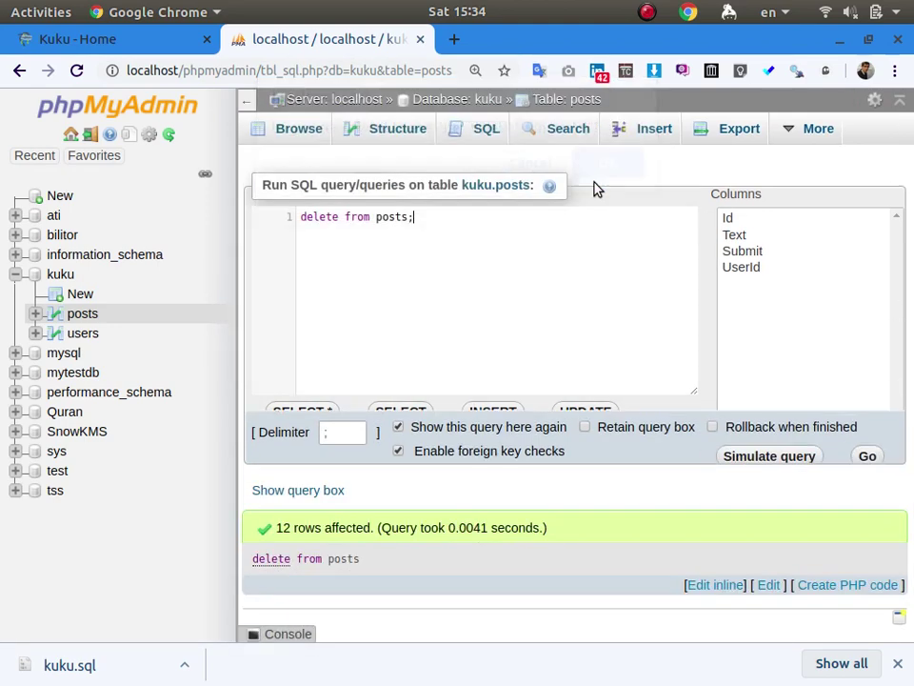
middle_click(83, 314)
left_click(541, 39)
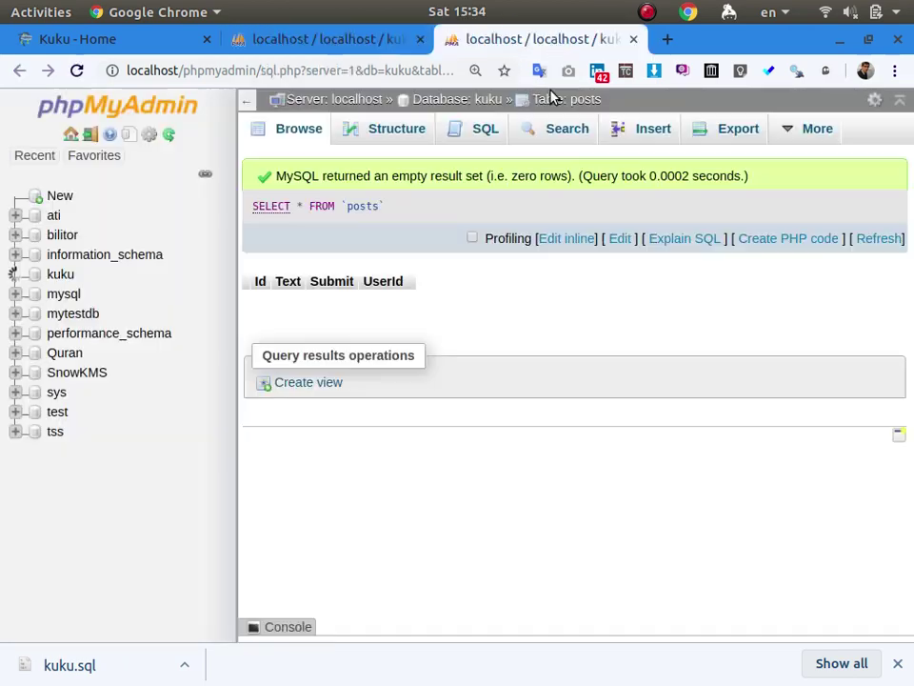
Step: Start a new SQL query on the posts table in the original tab that inserts into the `Text` and `UserId` columns
left_click(425, 48)
left_click(476, 129)
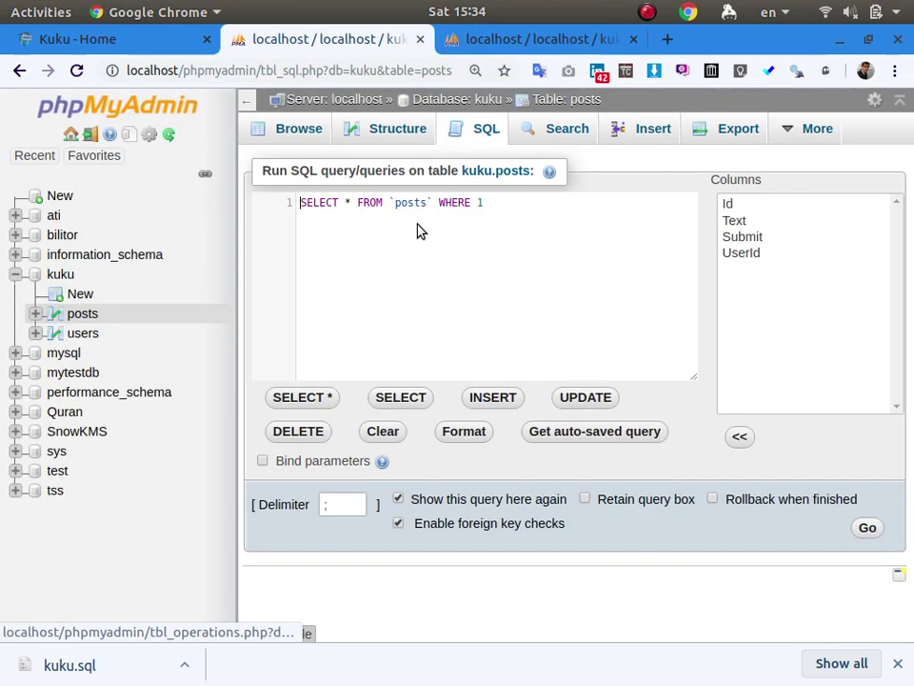
key("ctrl+a")
type("insert intp")
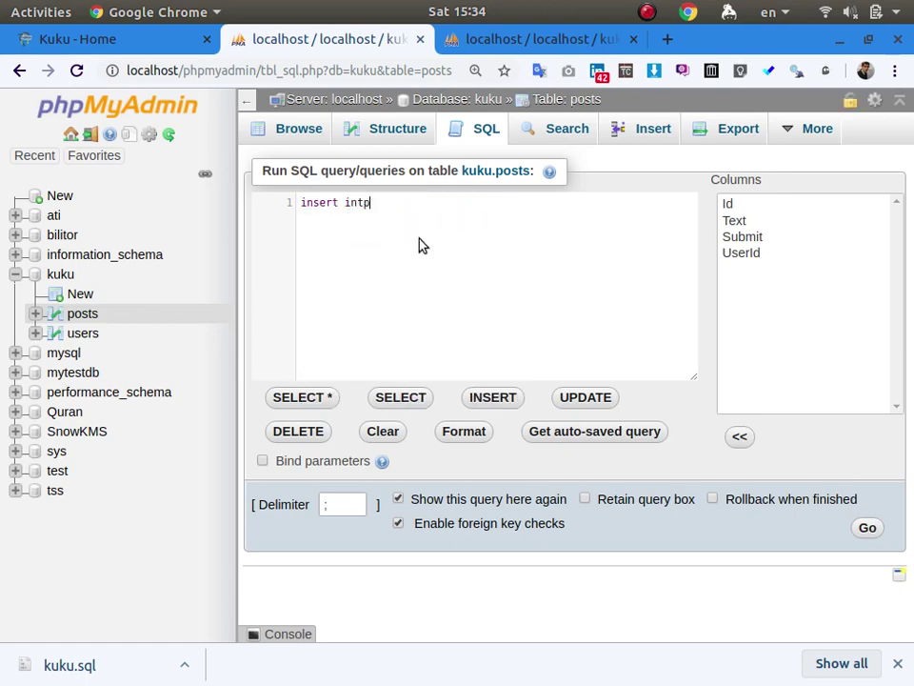
key("BackSpace")
type("o posts (`Text")
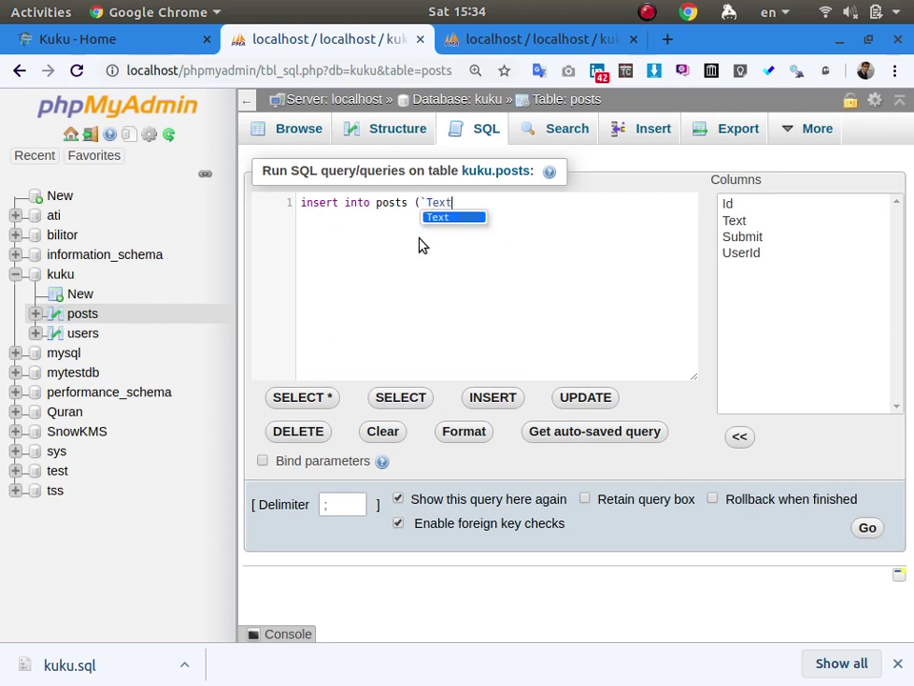
type("`,")
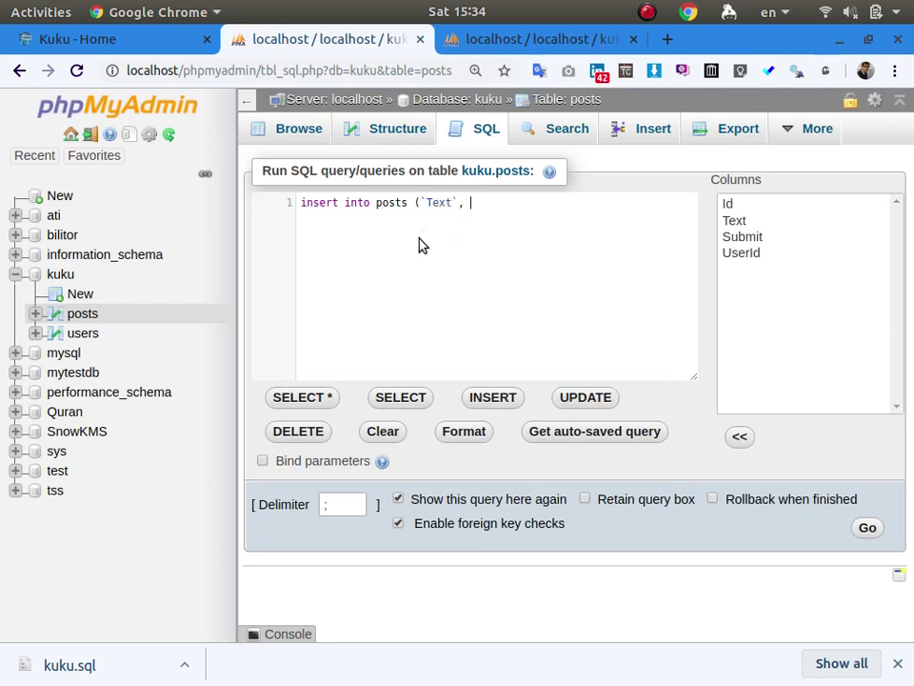
type(" `User")
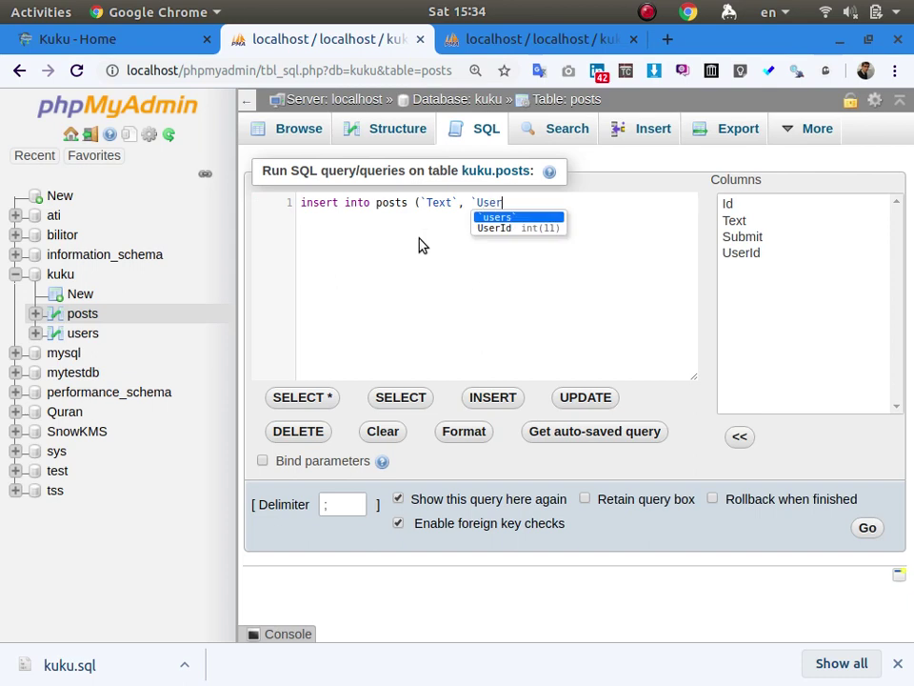
key("Down")
key("Return")
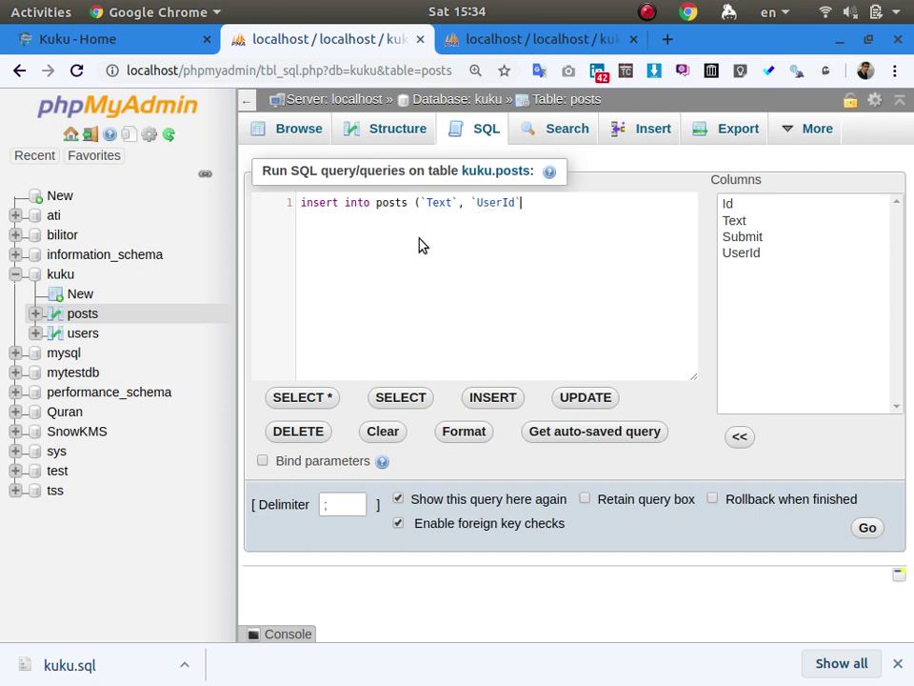
Step: Complete the insert query with the values 'Salam' for the text and 1 for the user ID
type(") values ()")
key("Left")
type("'Salam")
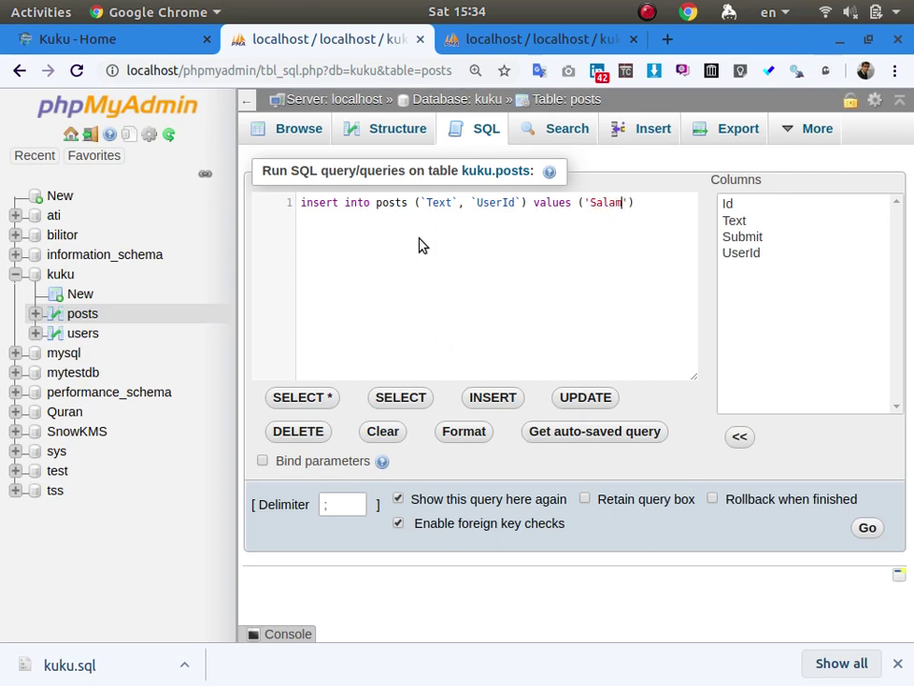
type("', 1")
key("ctrl+s")
key("Escape")
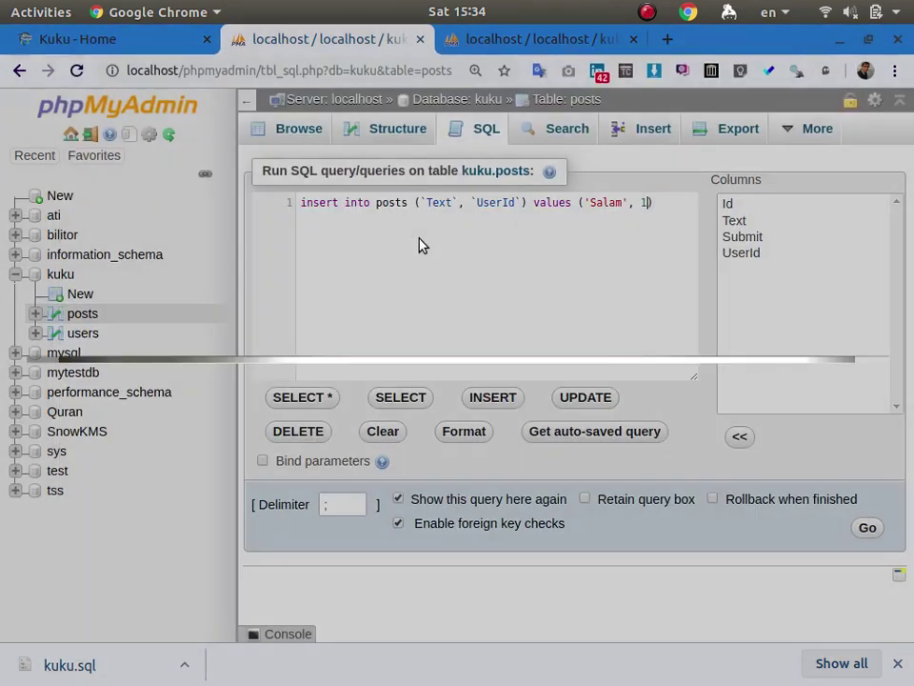
Step: Enlarge the page to 175% and collapse the navigation panel to give the query editor more room
key("ctrl+a")
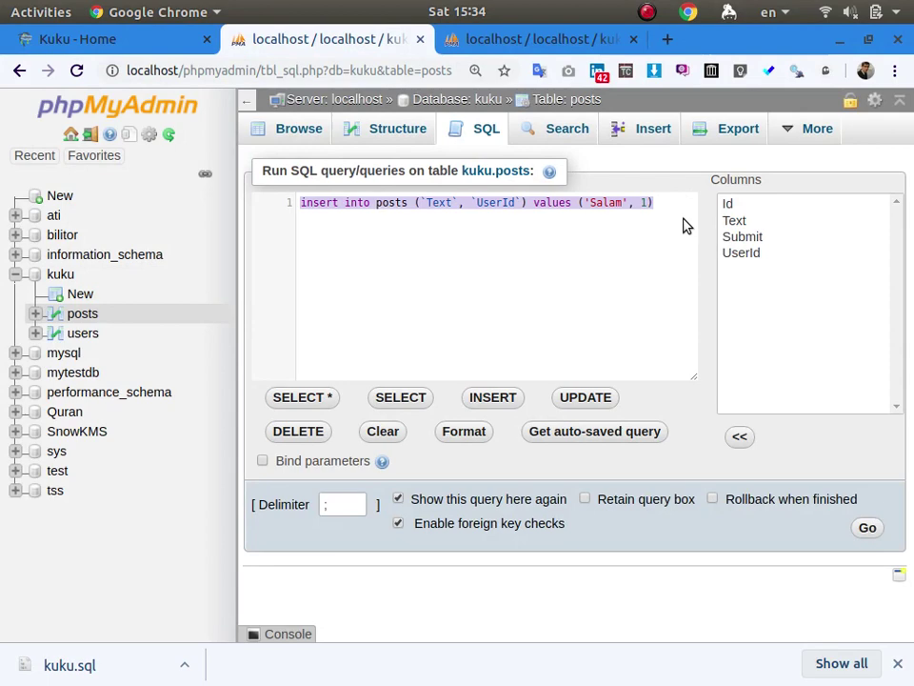
key("ctrl+plus")
key("ctrl+plus")
key("ctrl+plus")
key("ctrl+plus")
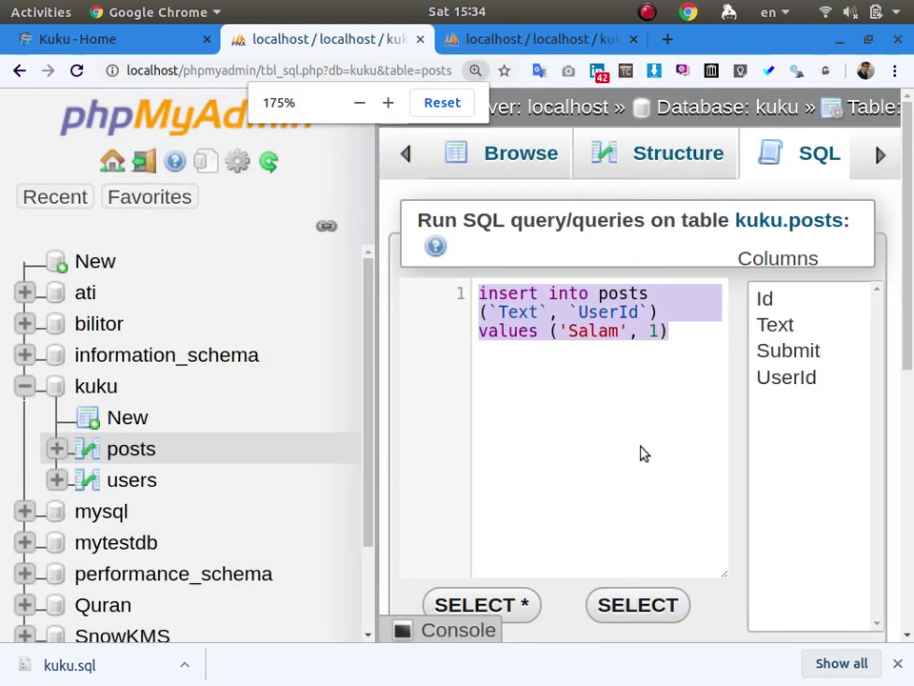
left_click_drag(377, 292, 911, 233)
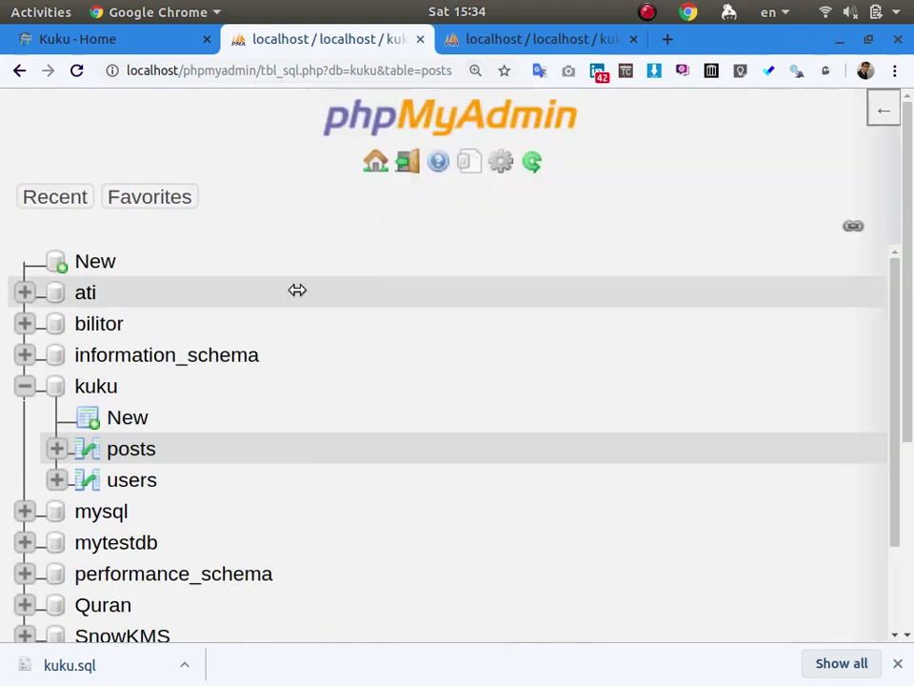
left_click(884, 110)
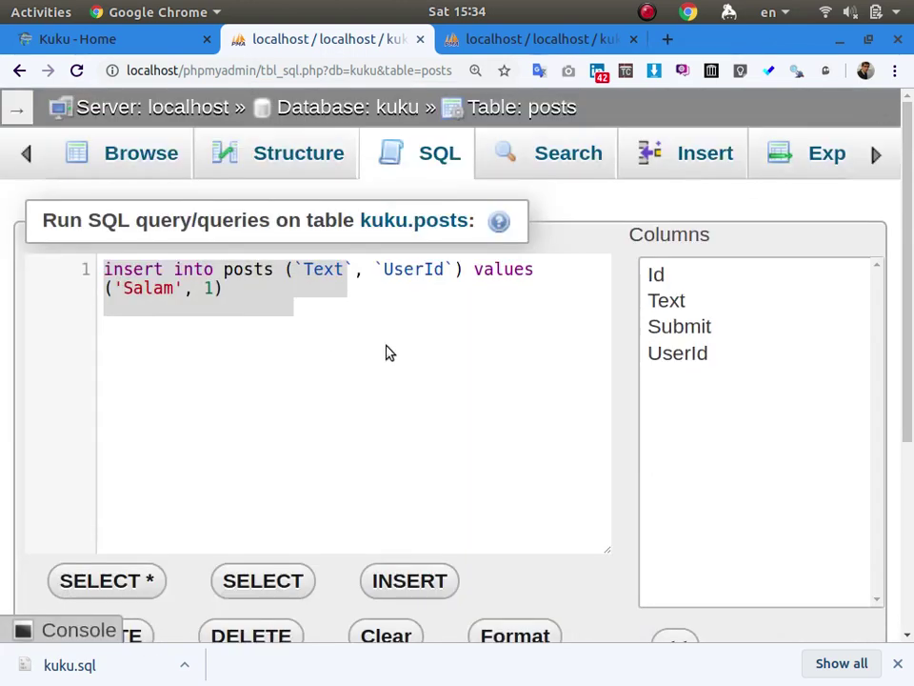
Step: Review how the UserId and Text columns of the insert query correspond to the listed values
left_click(296, 306)
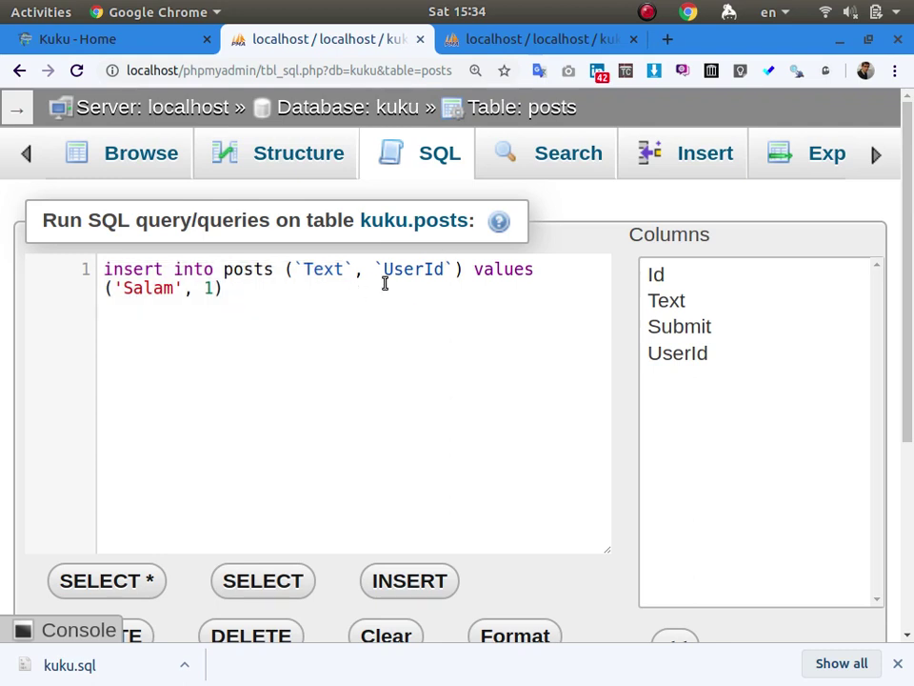
double_click(414, 270)
double_click(210, 288)
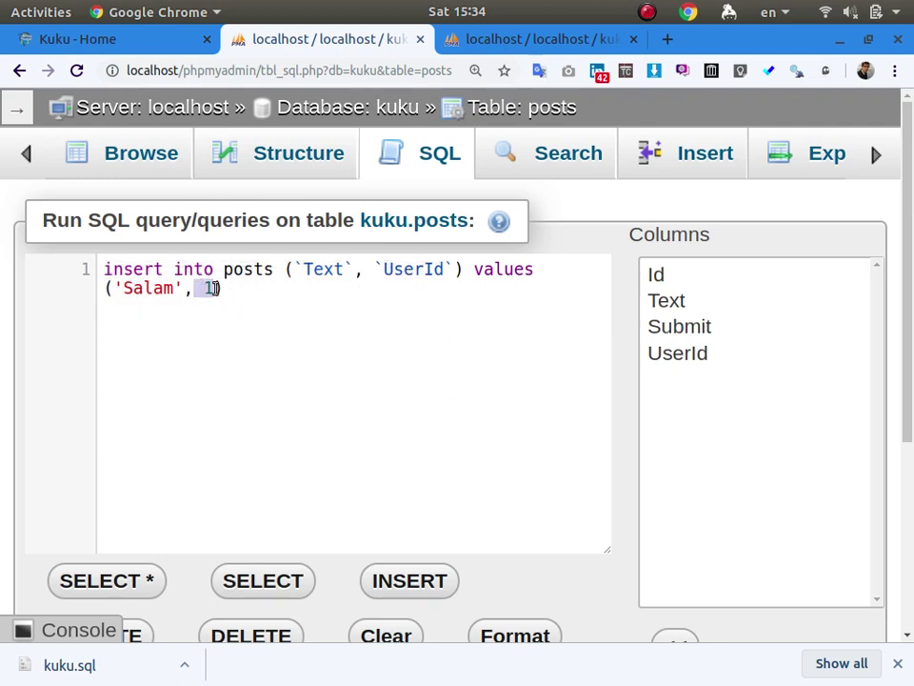
double_click(319, 269)
left_click(164, 288)
double_click(164, 288)
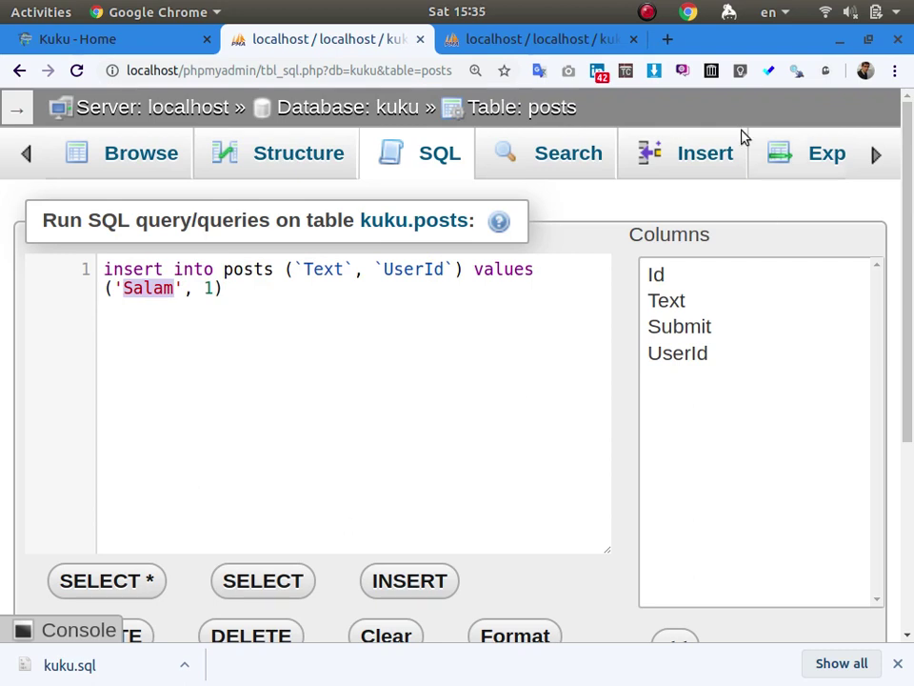
Step: Check the column structure of the posts table in the second browser tab, comparing it with the insert query
left_click(520, 39)
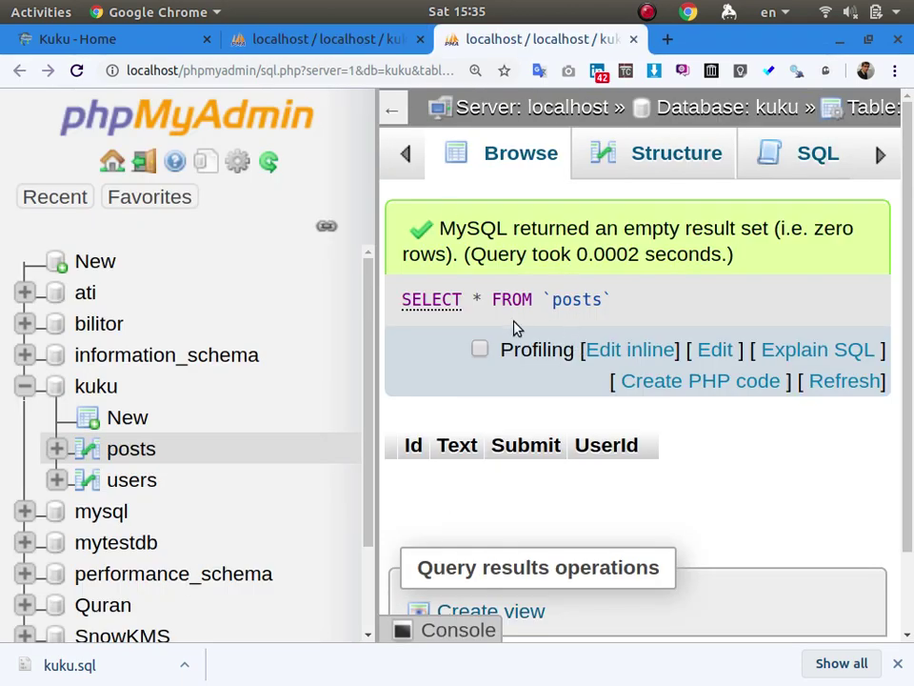
left_click(649, 155)
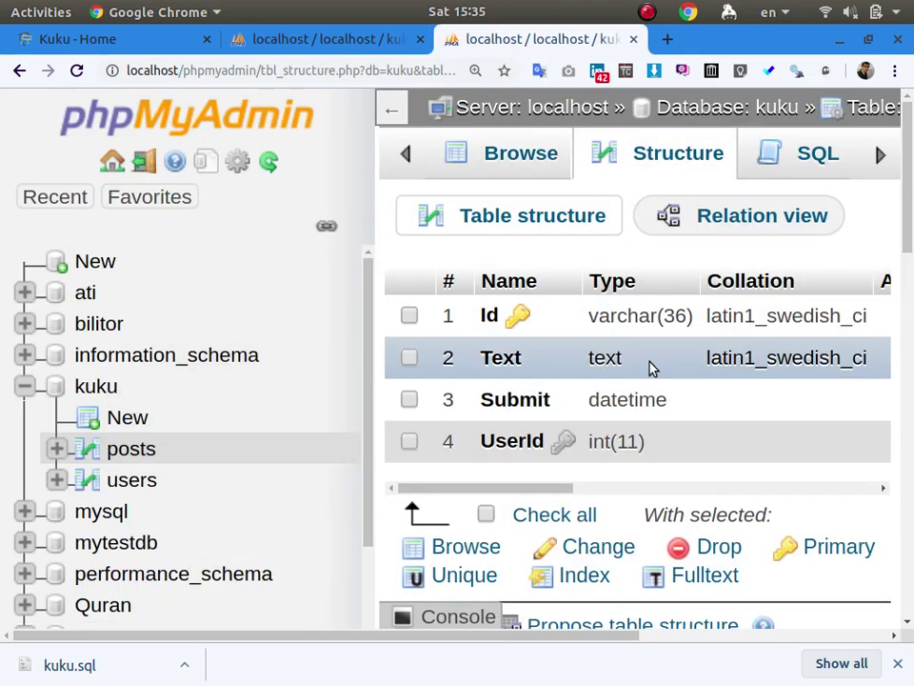
left_click_drag(536, 636, 80, 584)
left_click(289, 40)
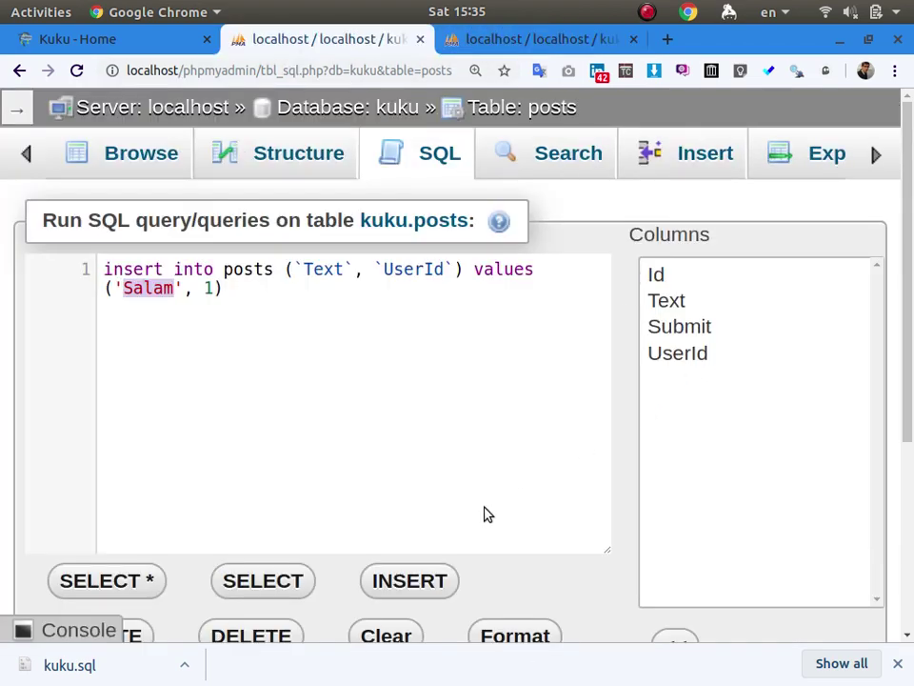
left_click(519, 40)
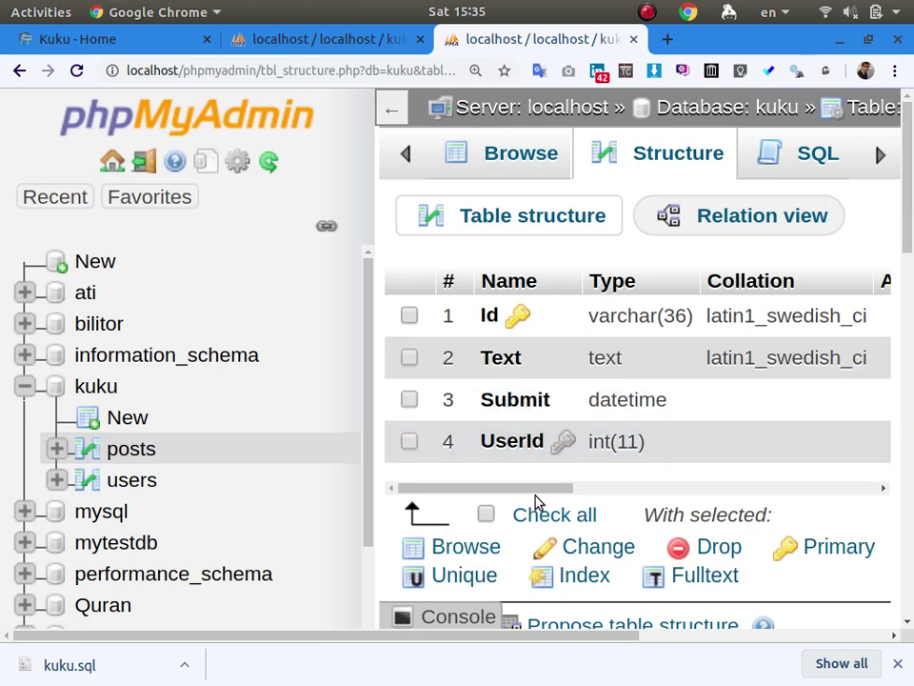
left_click(326, 44)
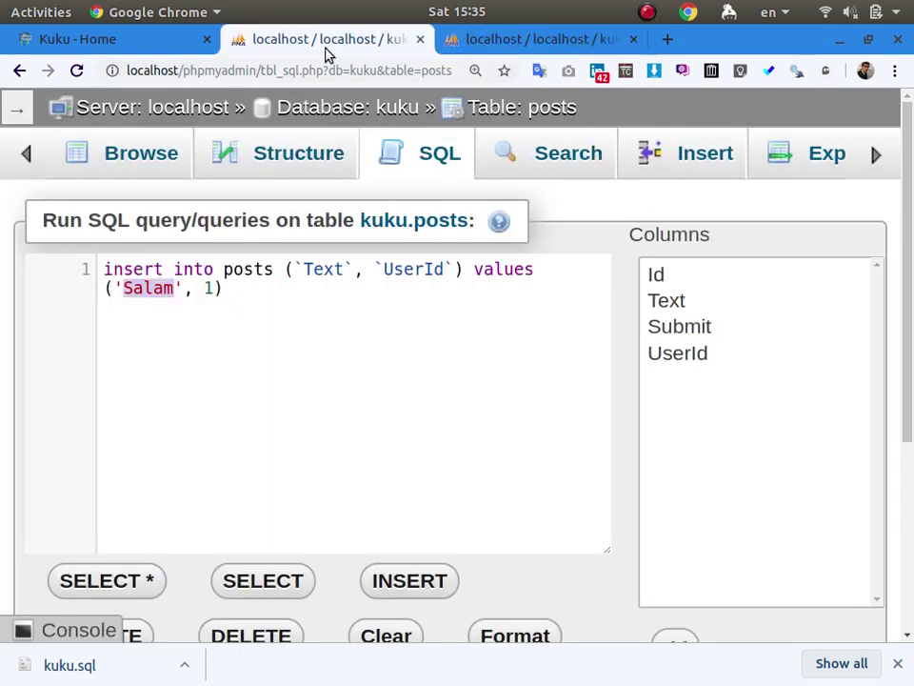
Step: Run the insert query and browse the rows of the posts table in the second browser tab
scroll(762, 616, "down", 2)
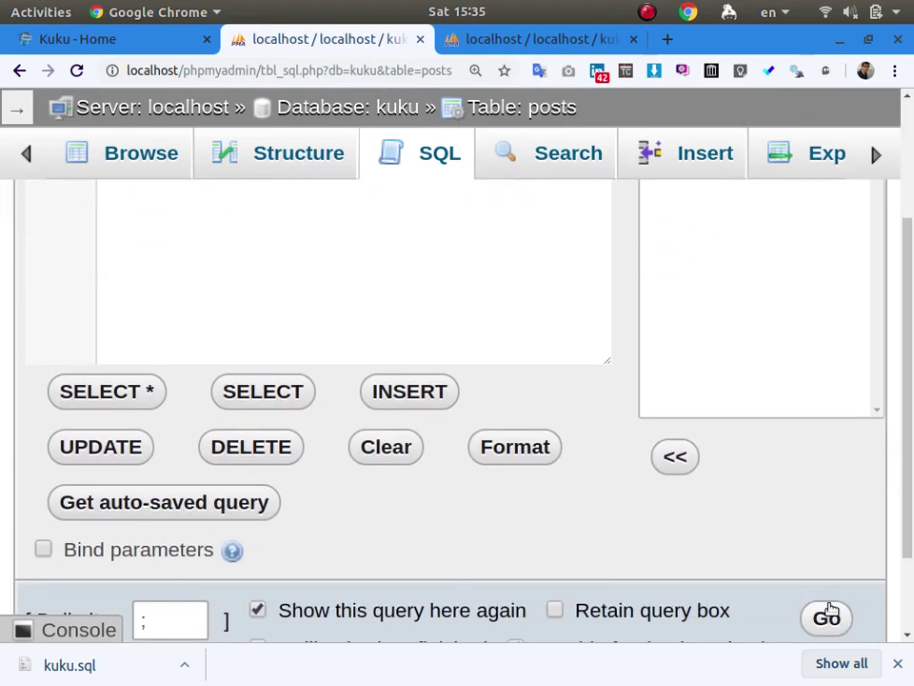
left_click(827, 616)
left_click(462, 38)
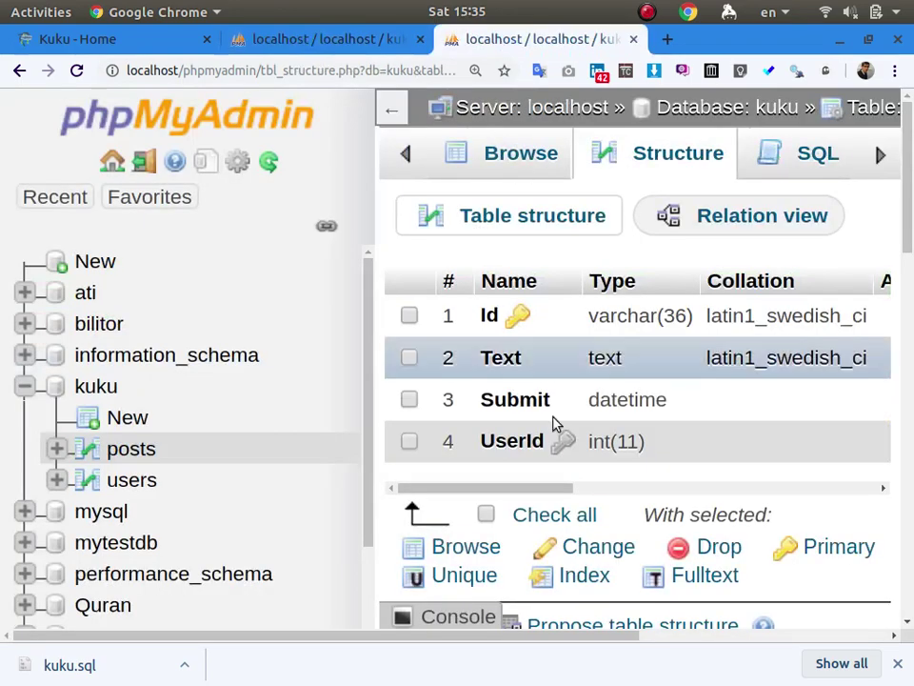
key("ctrl+minus")
key("ctrl+minus")
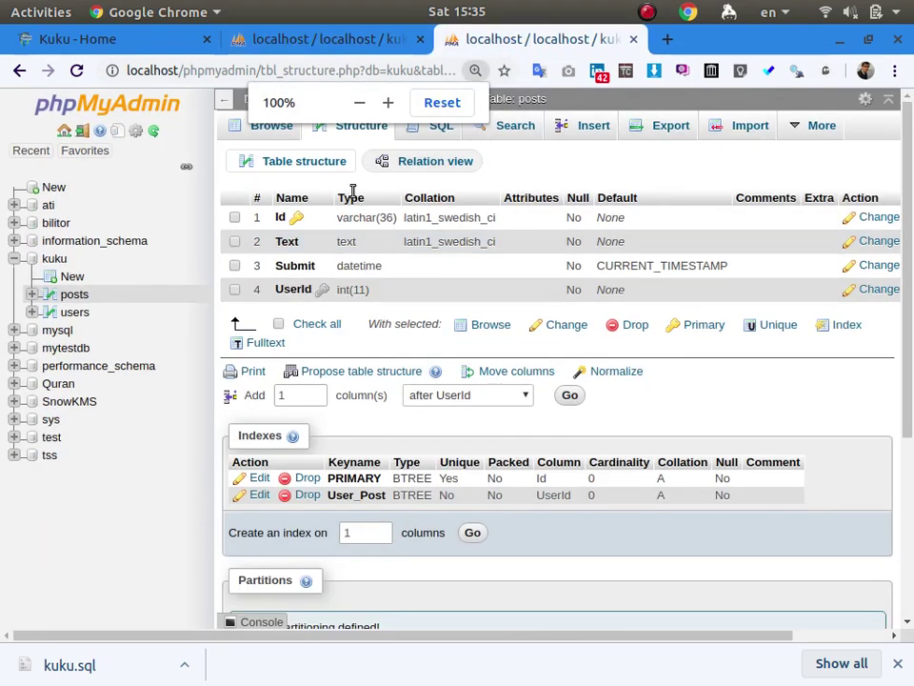
left_click(266, 126)
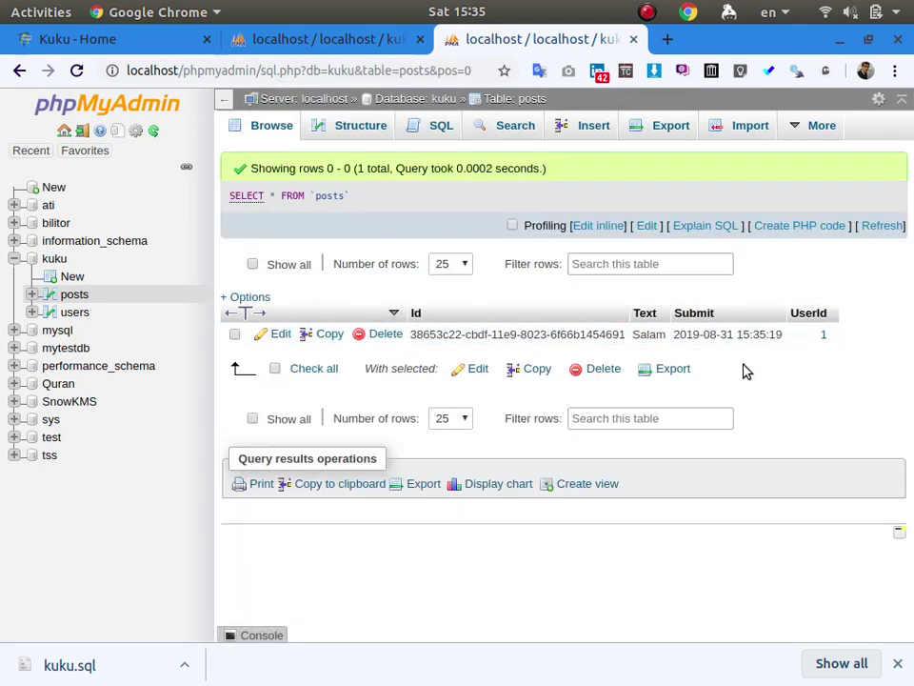
Step: Inspect the Text and Submit values of the inserted row
double_click(648, 334)
double_click(715, 333)
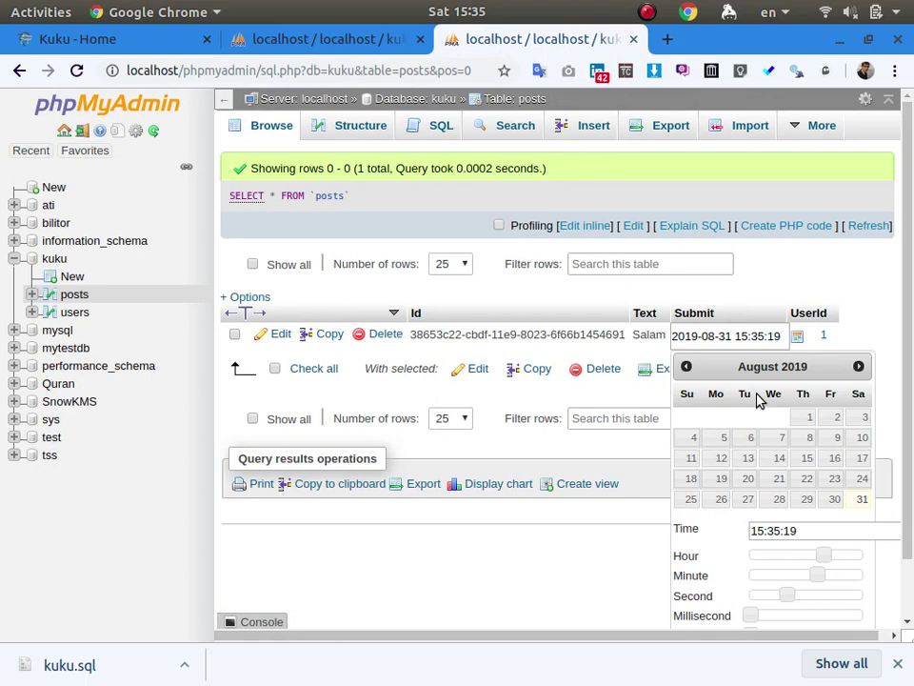
left_click(519, 333)
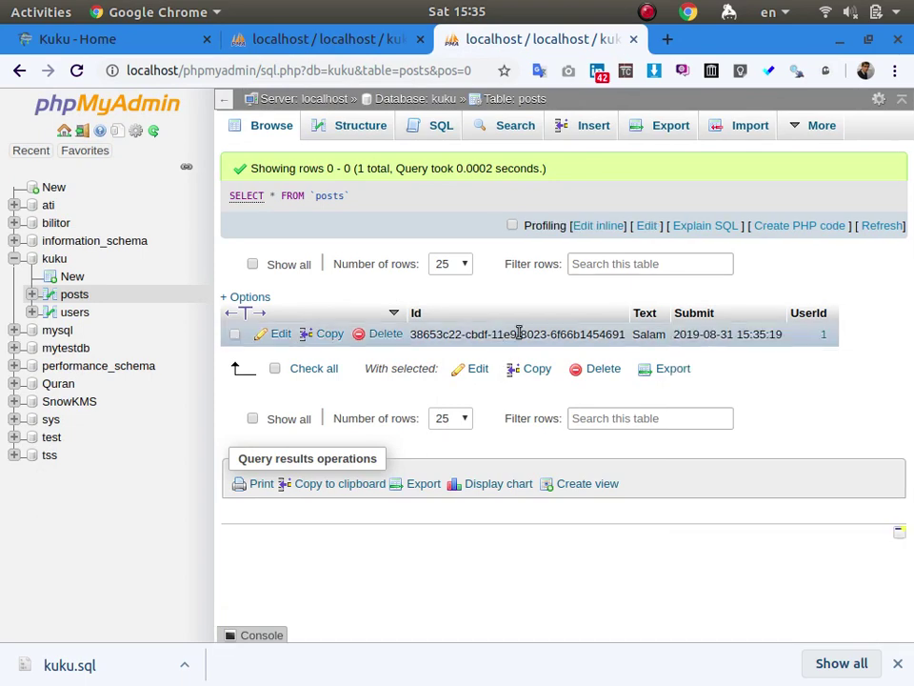
Step: Reopen the executed insert query for editing, change its user ID value to 100 and try to run it
left_click(359, 38)
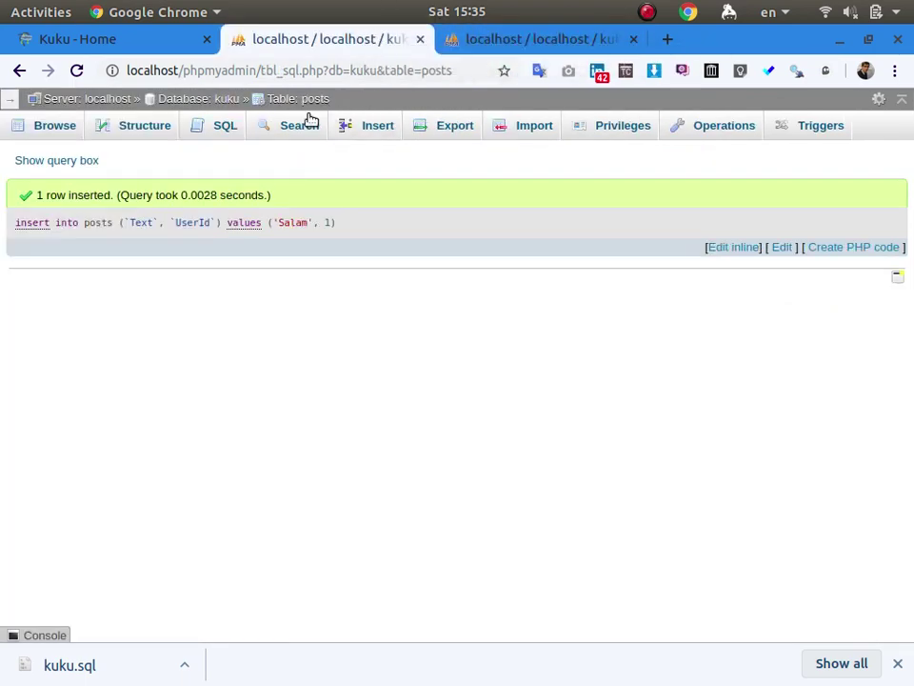
left_click(776, 248)
left_click(377, 196)
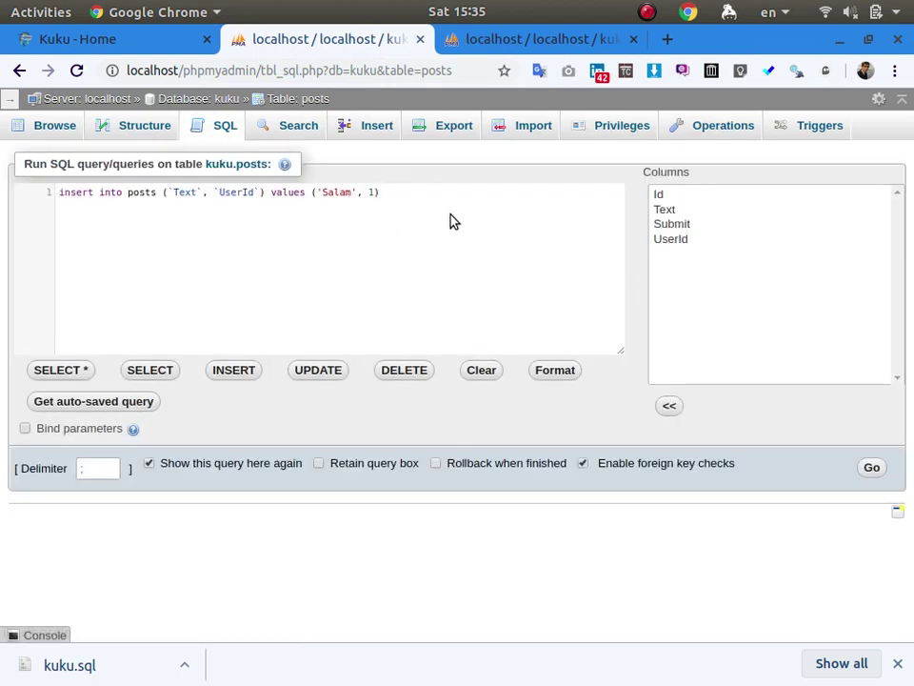
type("00")
left_click(872, 467)
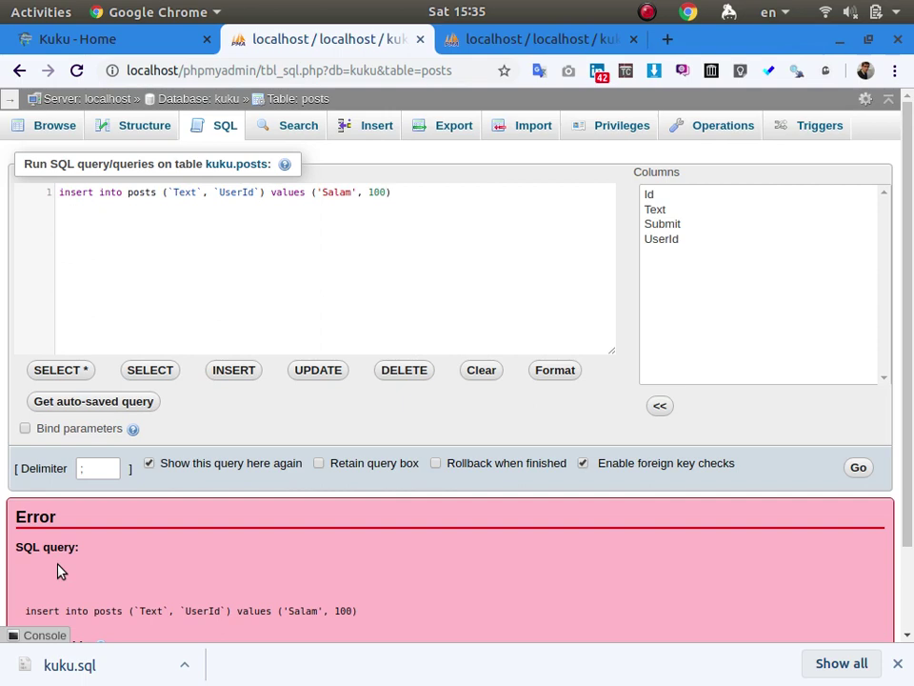
Step: Switch to the browser tab showing the posts rows and examine the inserted row's Id value
left_click(540, 42)
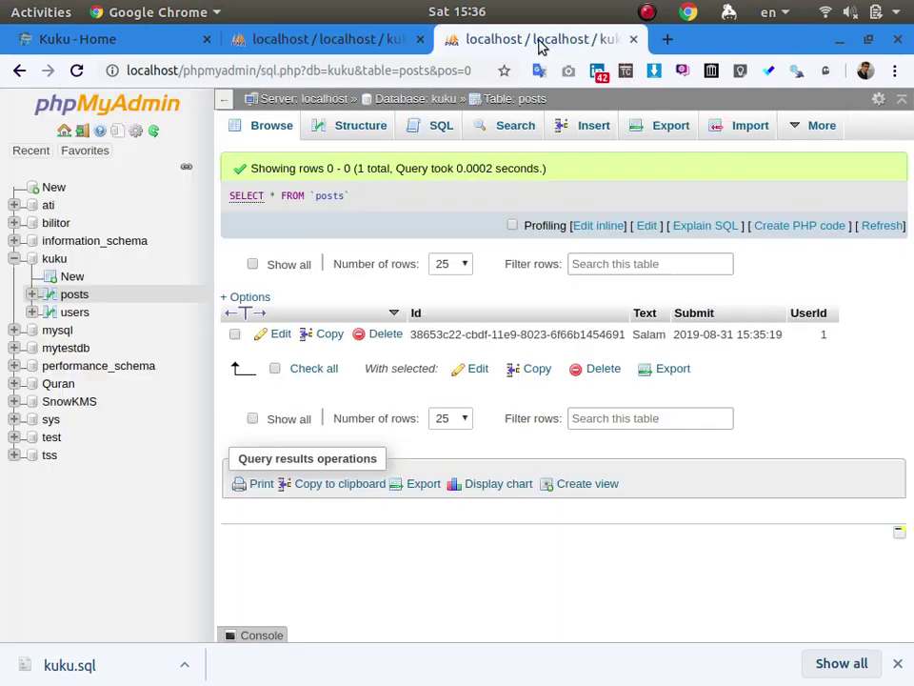
left_click_drag(423, 335, 621, 334)
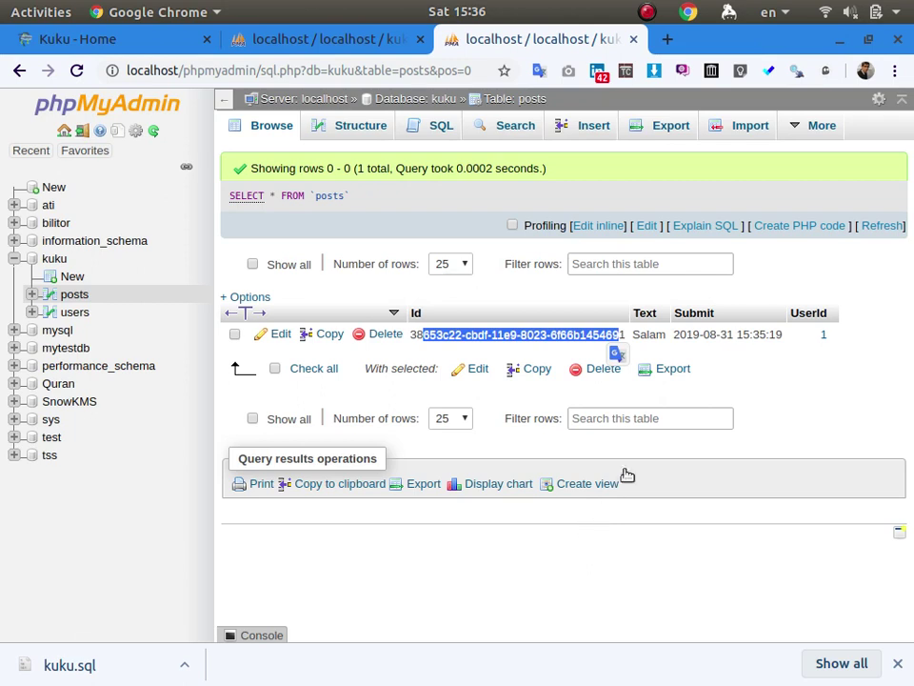
left_click_drag(639, 335, 520, 334)
left_click(547, 347)
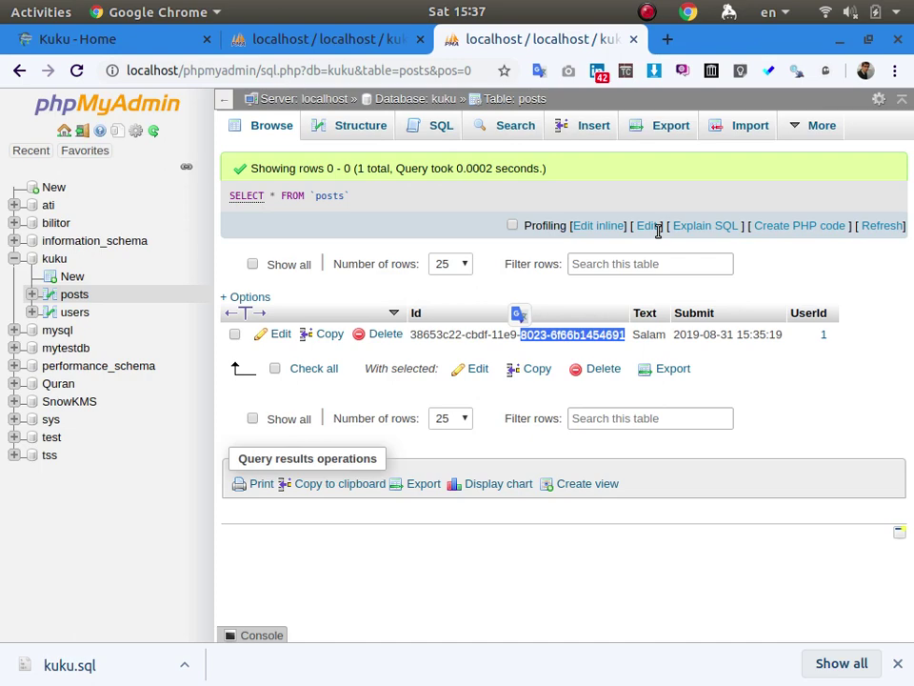
Step: Start adding one column after UserId in the posts table and try CURRENT_TIMESTAMP as its default
left_click(366, 132)
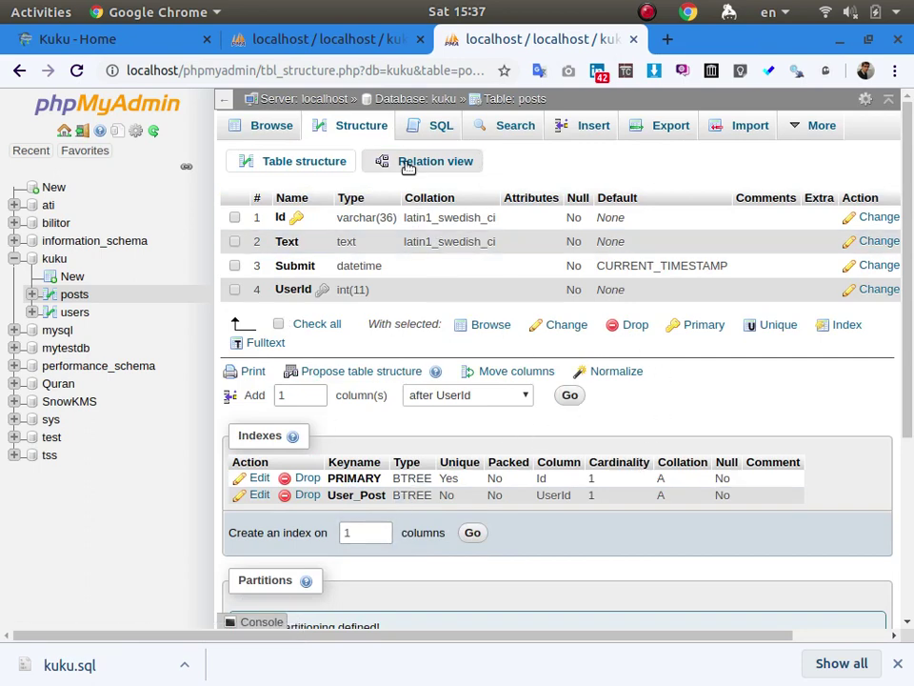
scroll(416, 471, "down", 3)
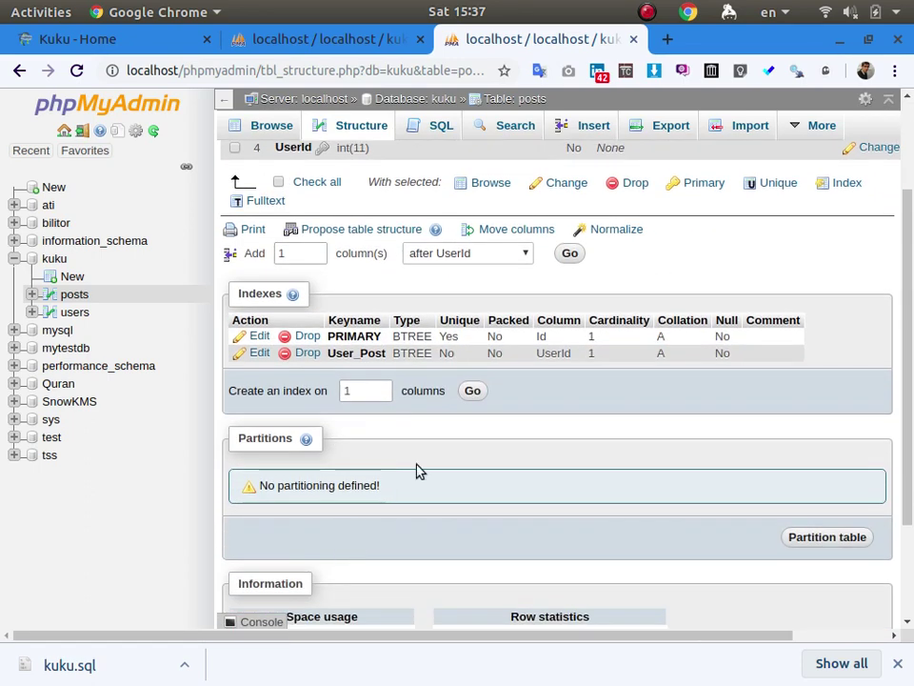
left_click(570, 253)
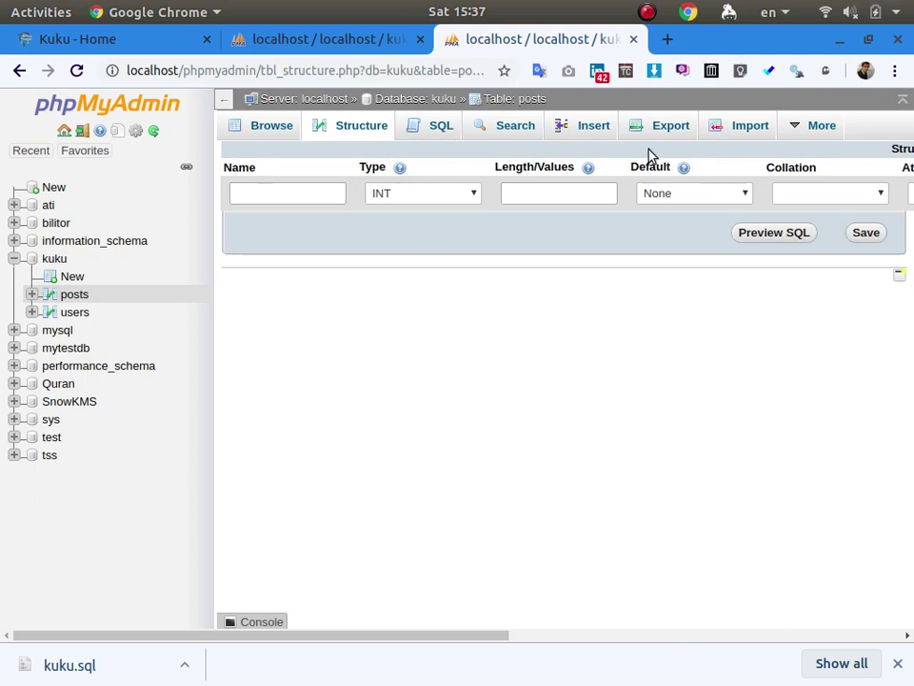
left_click(296, 191)
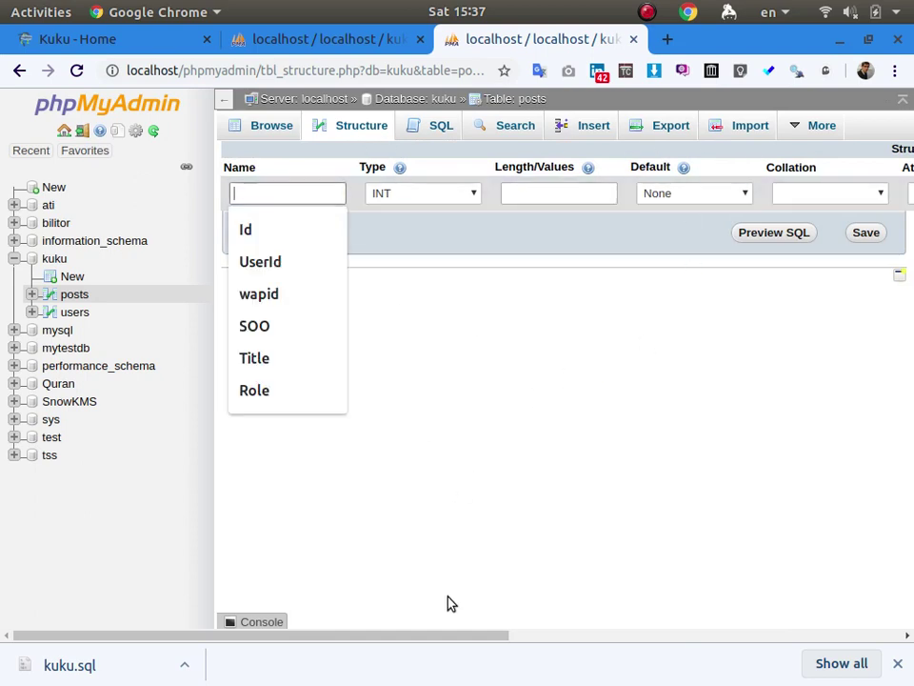
left_click_drag(513, 636, 615, 622)
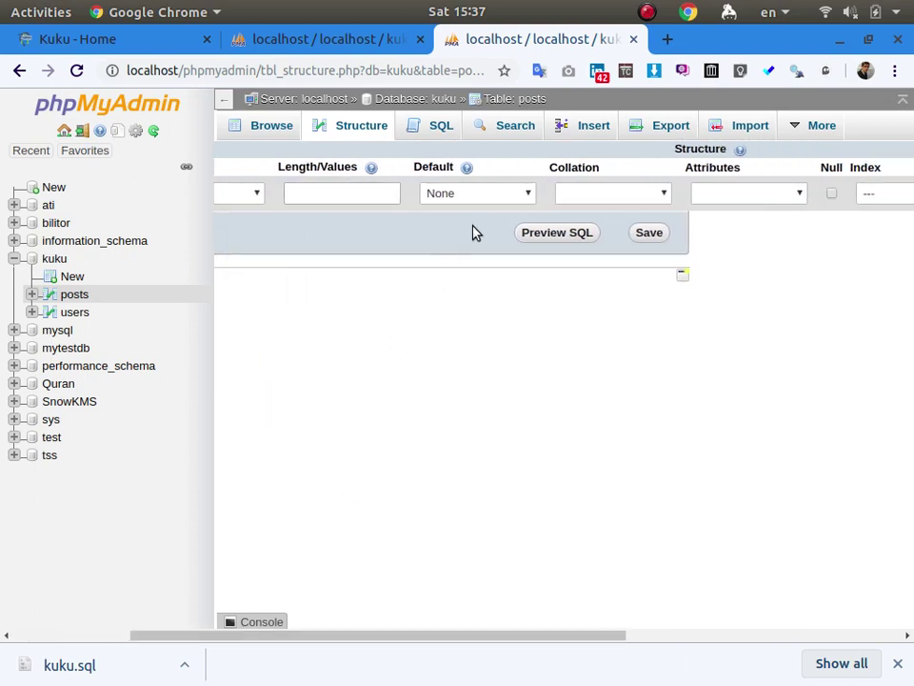
left_click(514, 194)
left_click(486, 257)
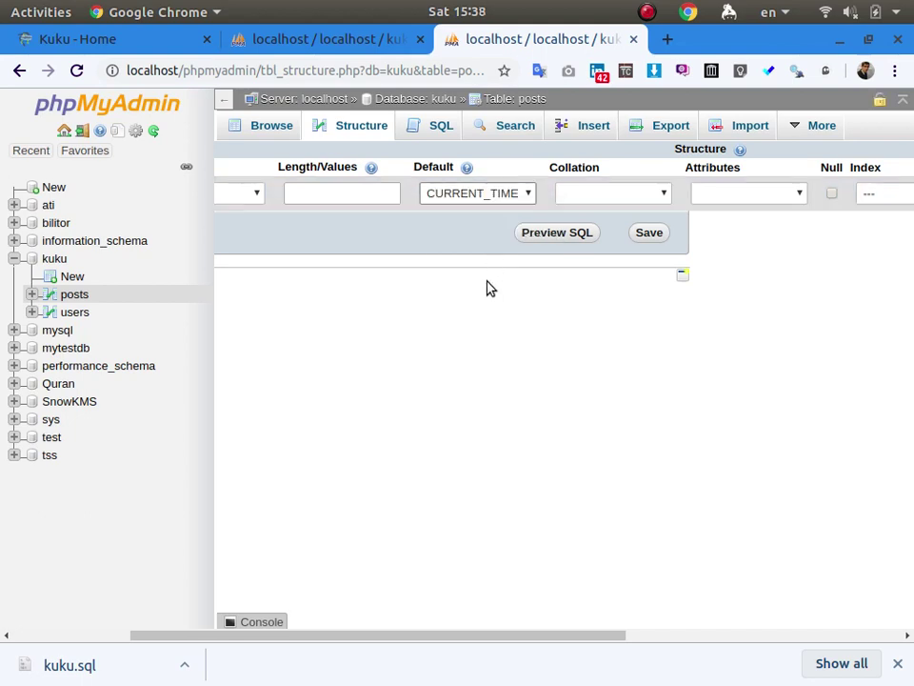
Step: Try a custom defined default of jwehrkjwerkw for the new column, then abandon the form without saving
left_click(473, 196)
left_click(511, 231)
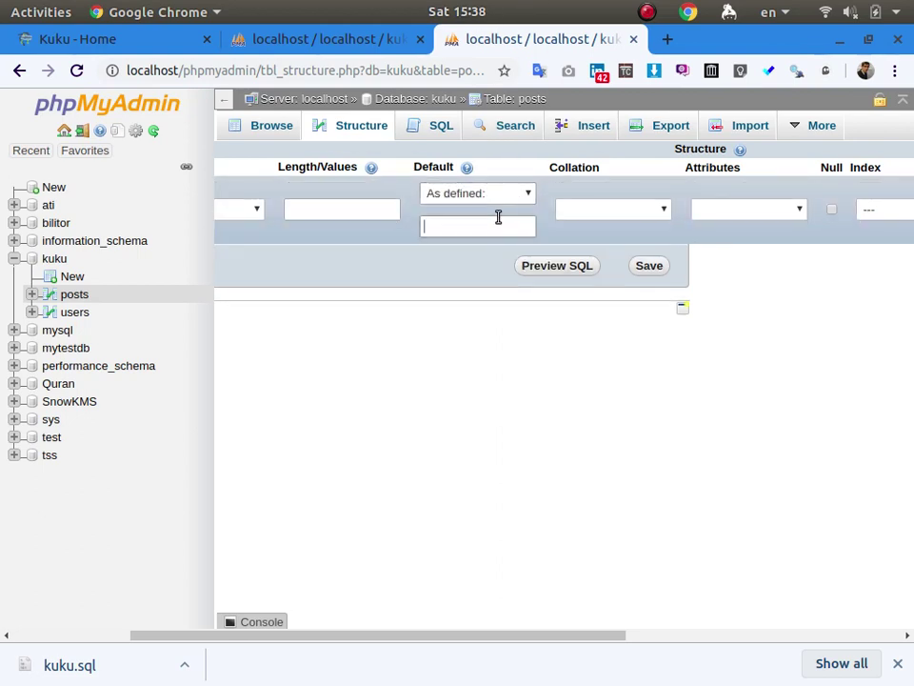
type("jwehrkjwerkw")
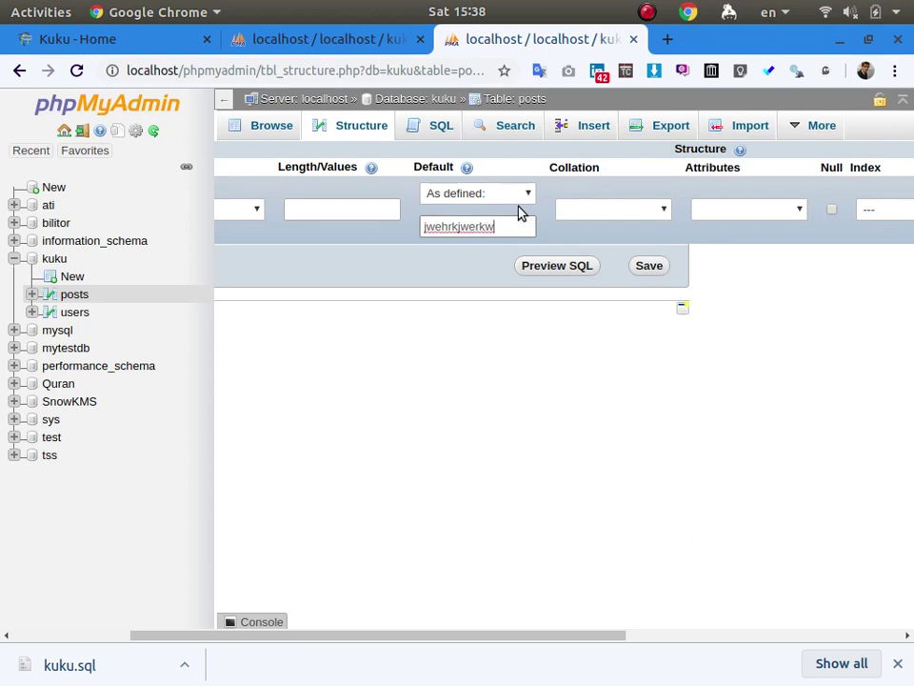
left_click(282, 123)
left_click(620, 198)
Step: Write and run the query select uuid(); from the posts table and examine the generated identifier
left_click(438, 128)
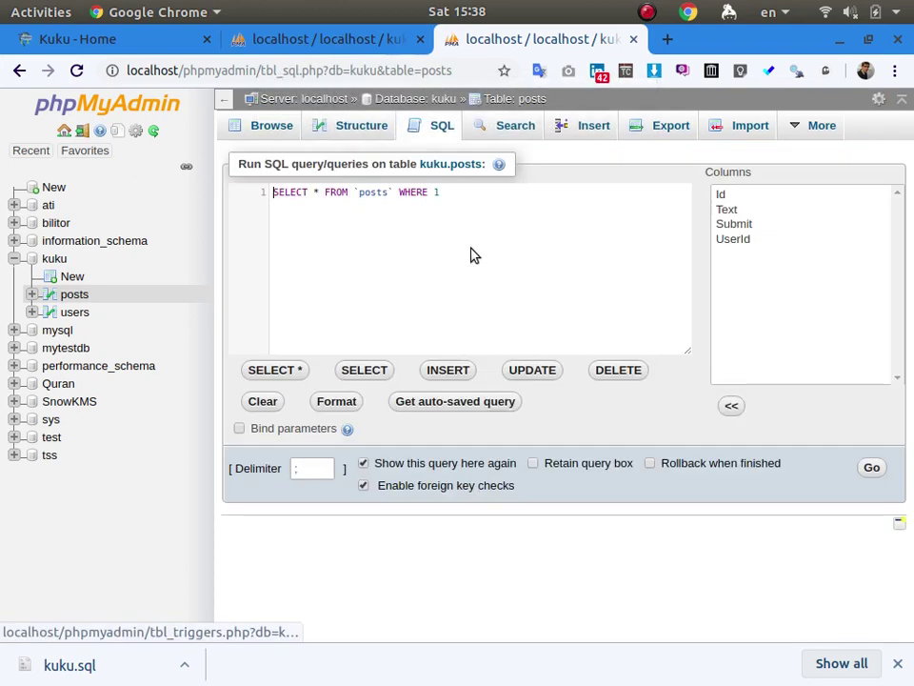
left_click(99, 150)
type("select")
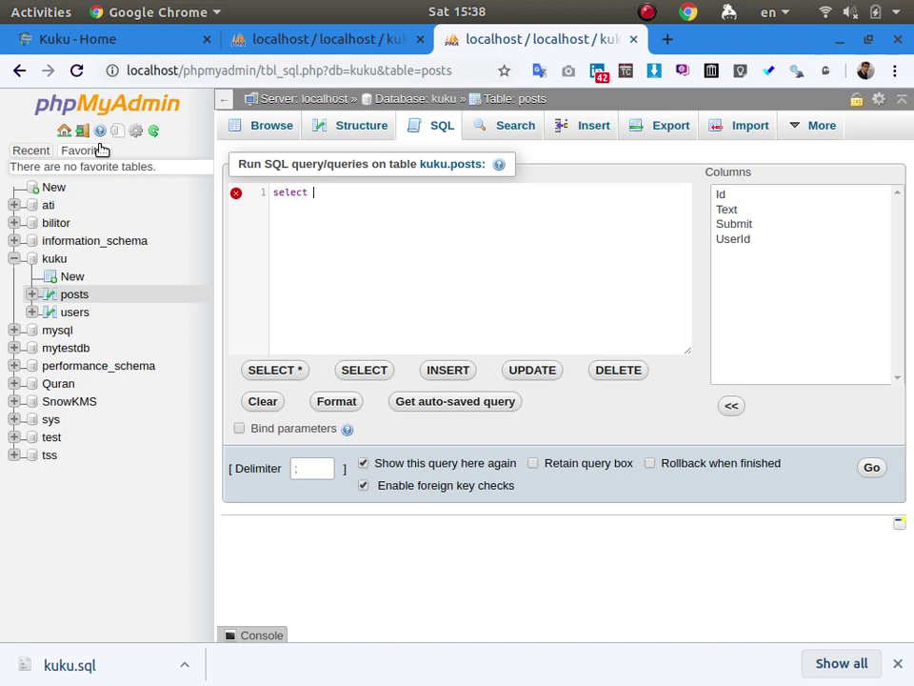
type("uuid();")
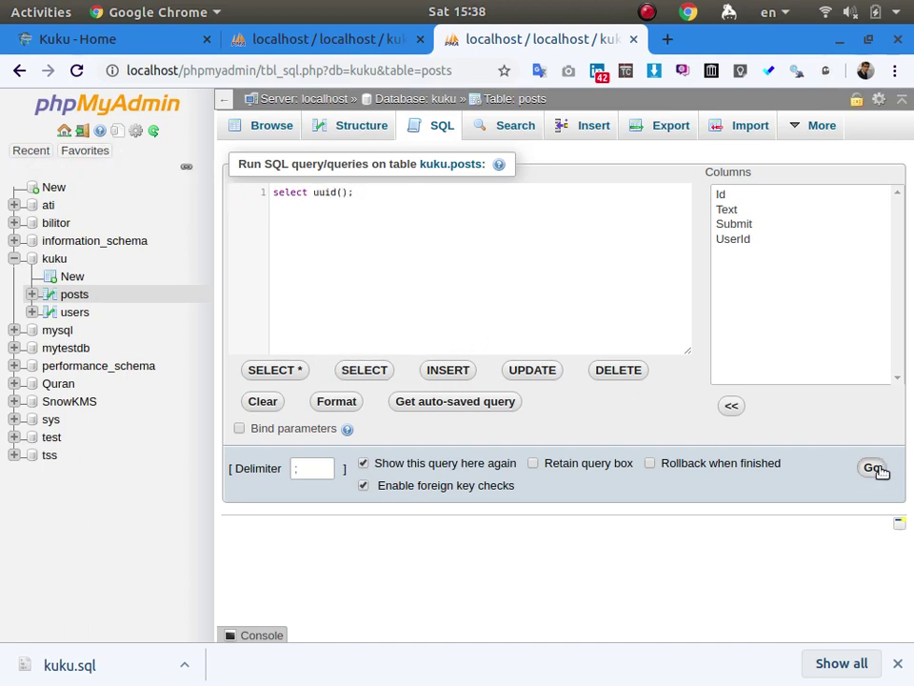
left_click(874, 469)
left_click_drag(224, 414, 345, 415)
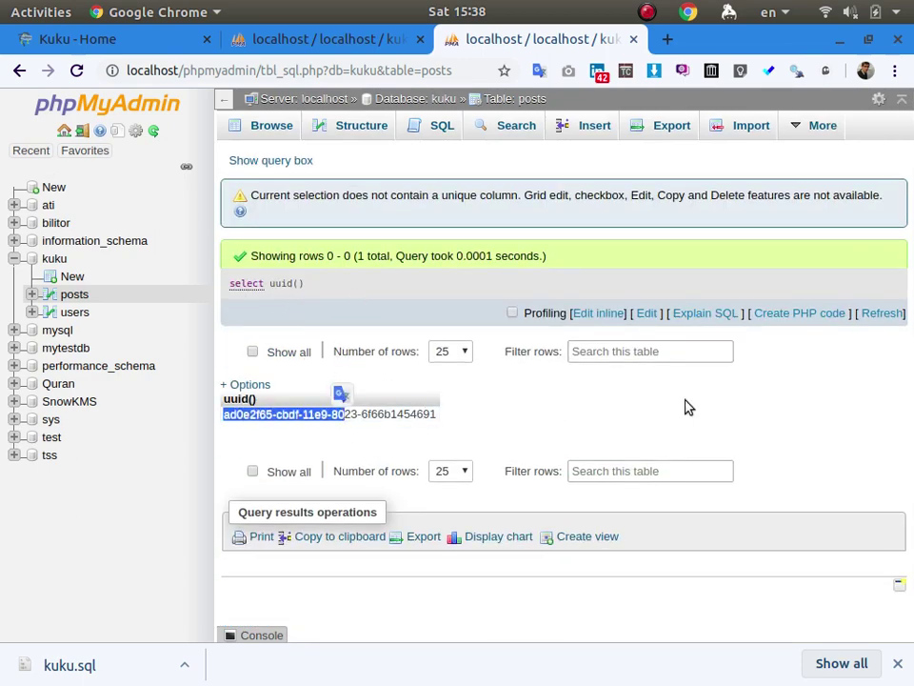
Step: Rerun the uuid() query repeatedly to compare the identifiers it generates
left_click(901, 319)
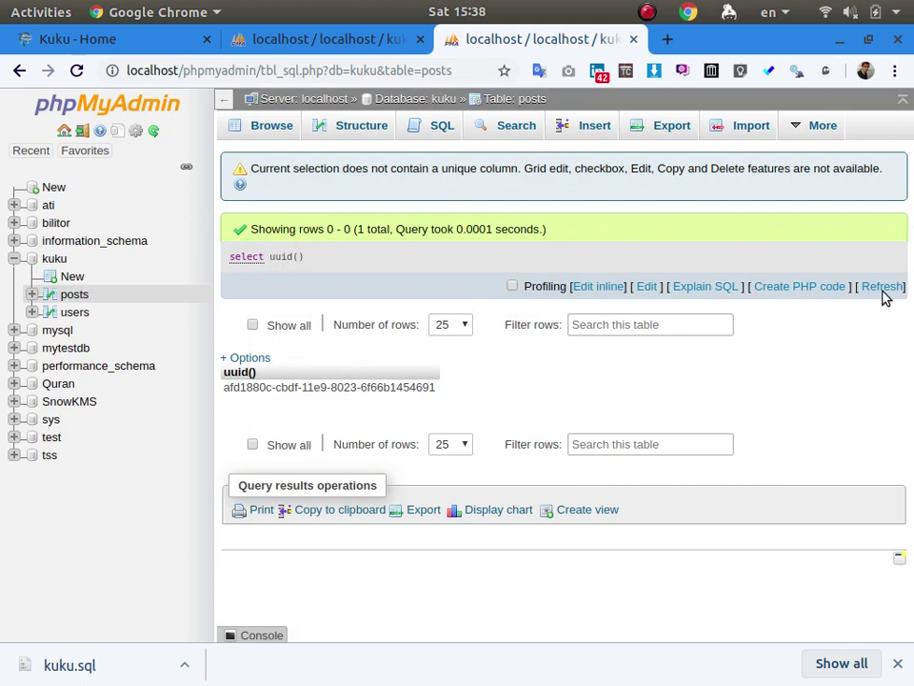
left_click(883, 289)
left_click(883, 288)
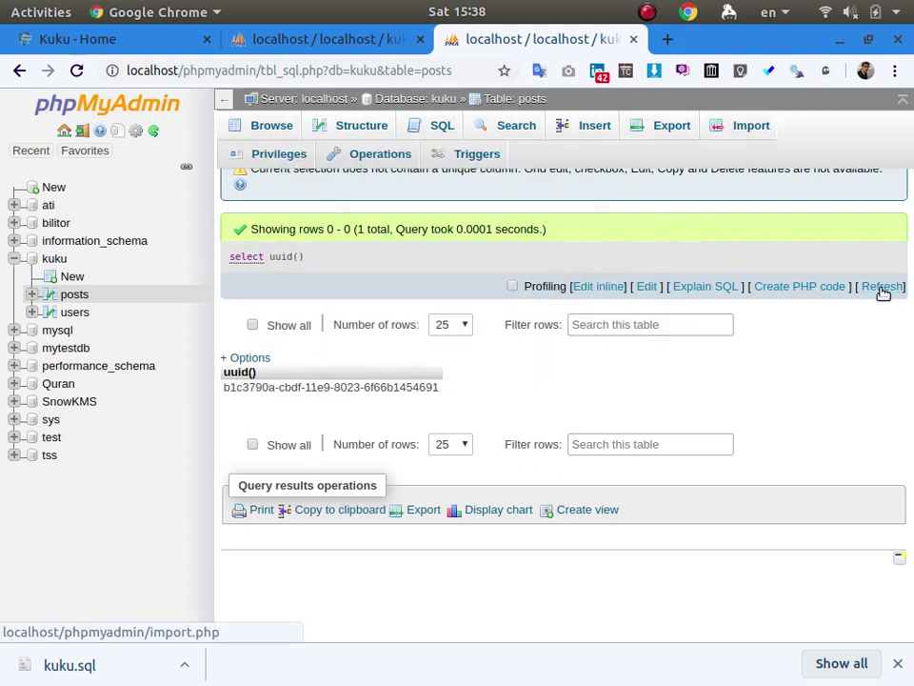
left_click(883, 289)
left_click(883, 289)
left_click(883, 289)
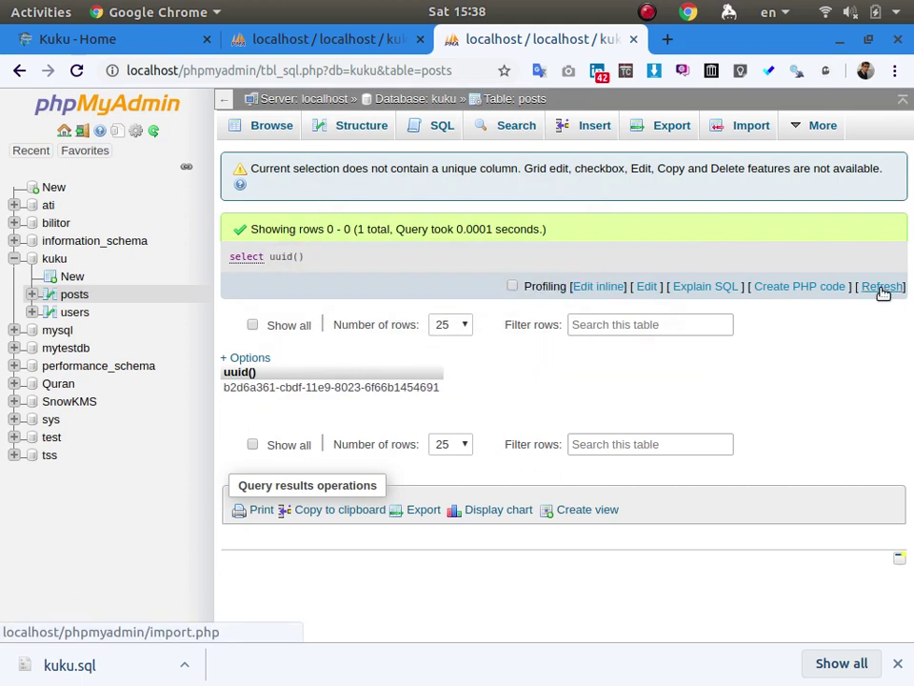
left_click(883, 289)
left_click(883, 288)
left_click(883, 288)
left_click(882, 289)
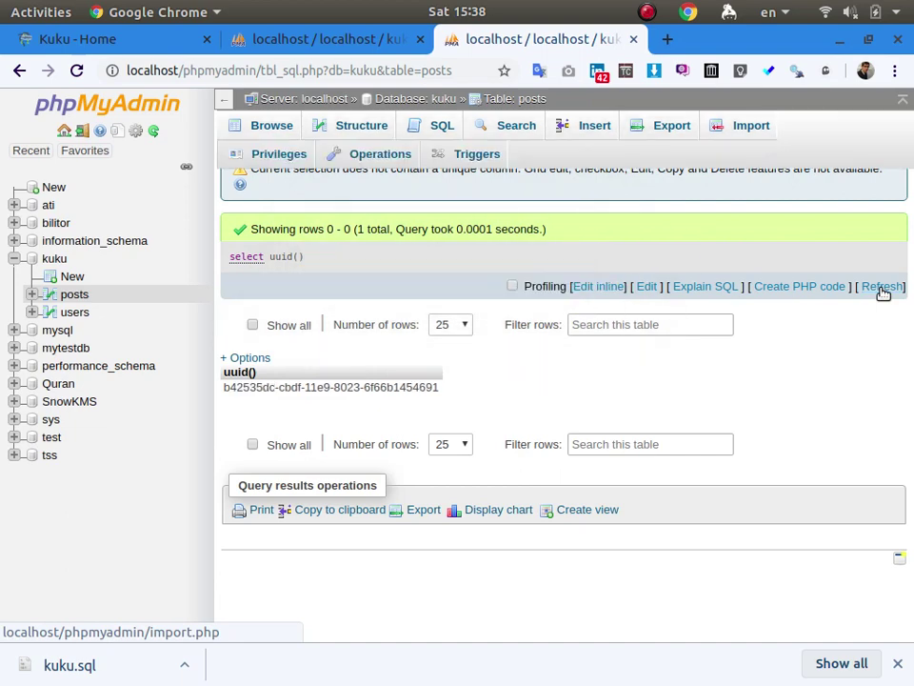
left_click(883, 289)
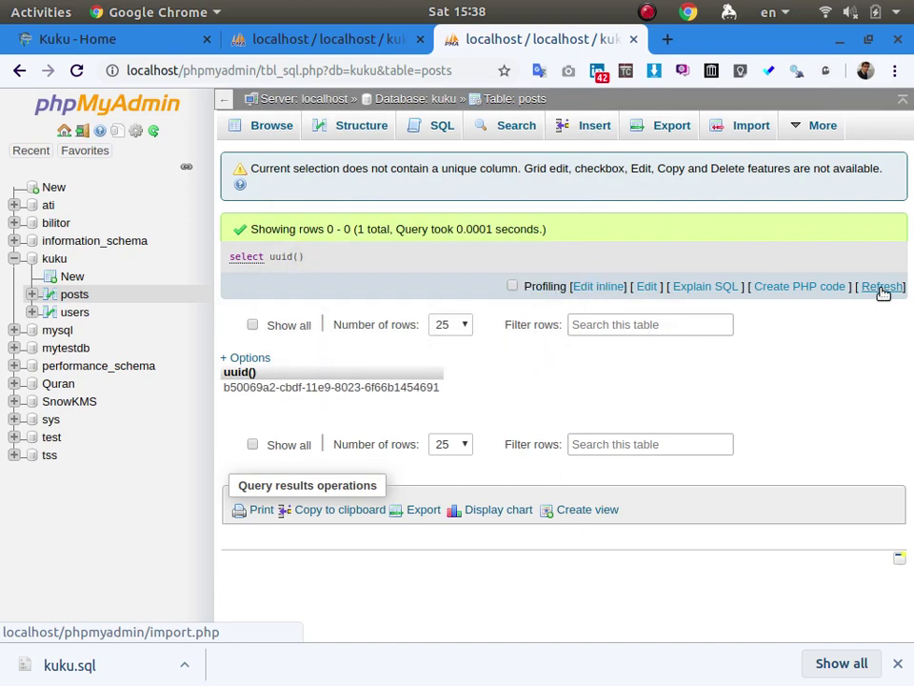
left_click(883, 289)
left_click(883, 288)
left_click(883, 289)
left_click(883, 288)
left_click(883, 288)
left_click(883, 289)
left_click(883, 288)
left_click(883, 288)
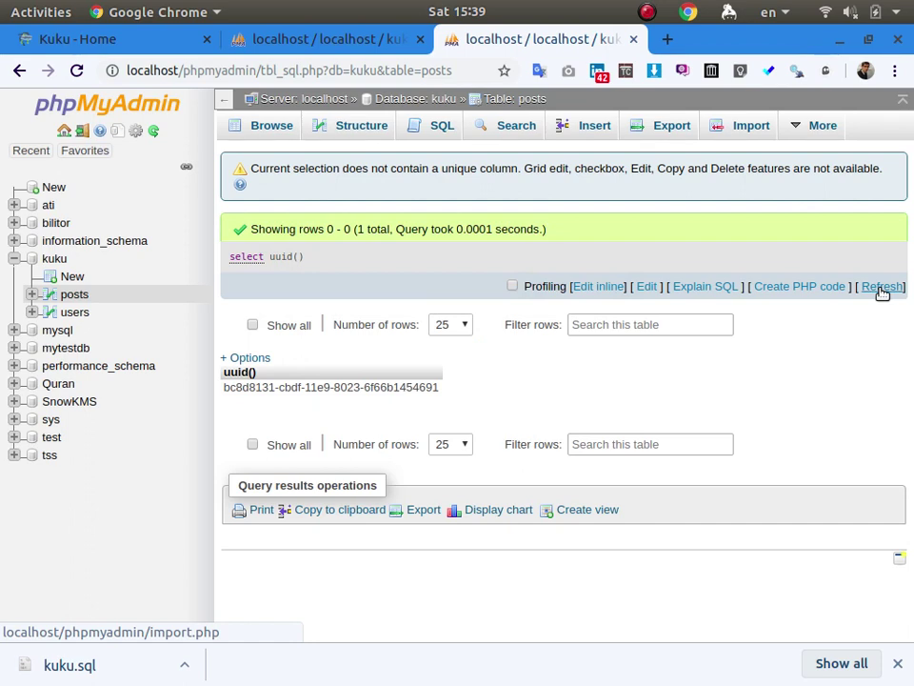
Step: Replace the default query with show TRIGGERS; and run it
left_click(431, 126)
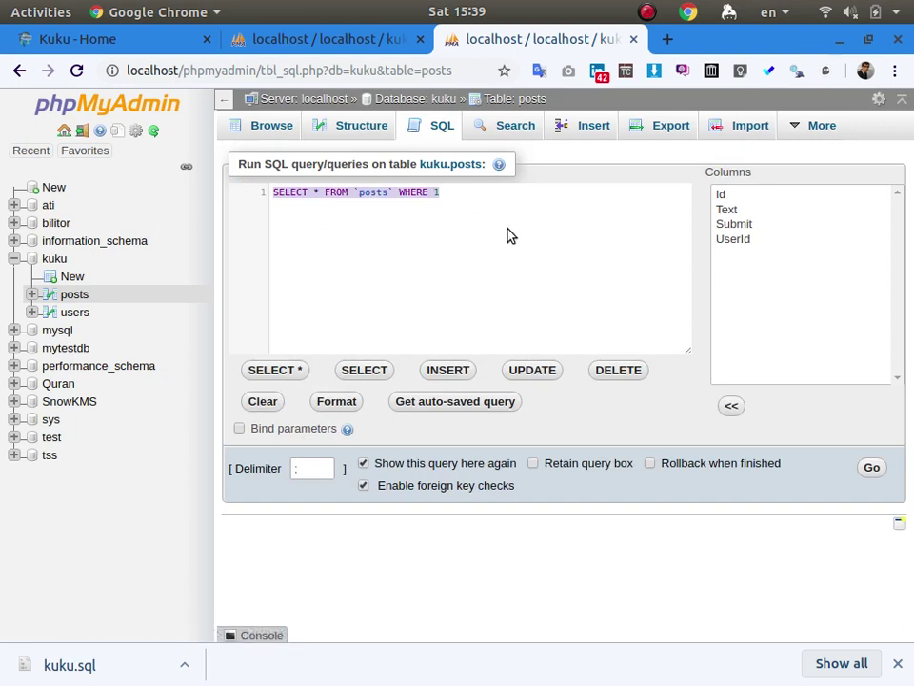
type("show ")
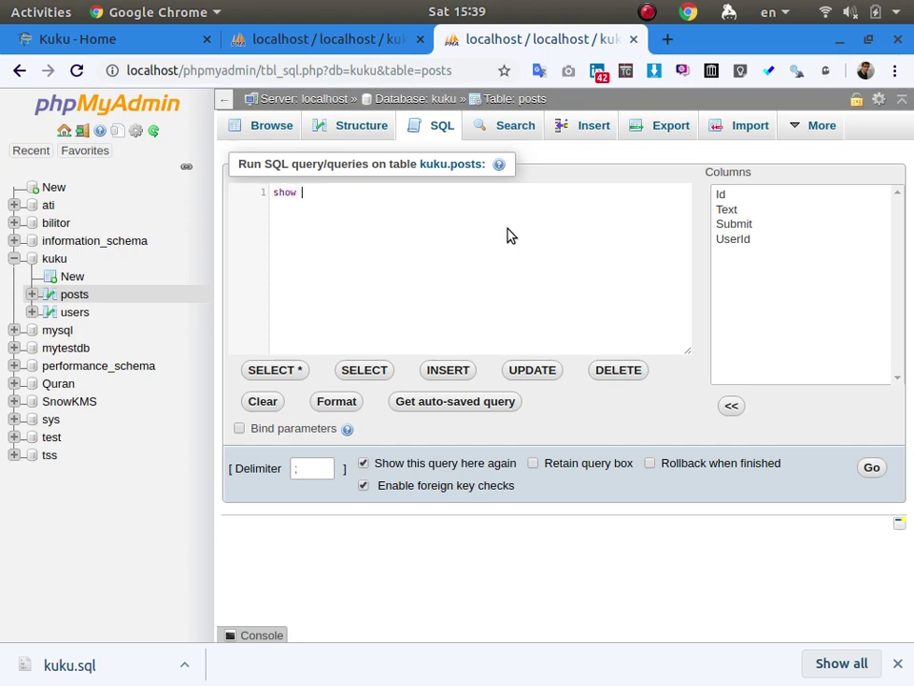
type("triggers")
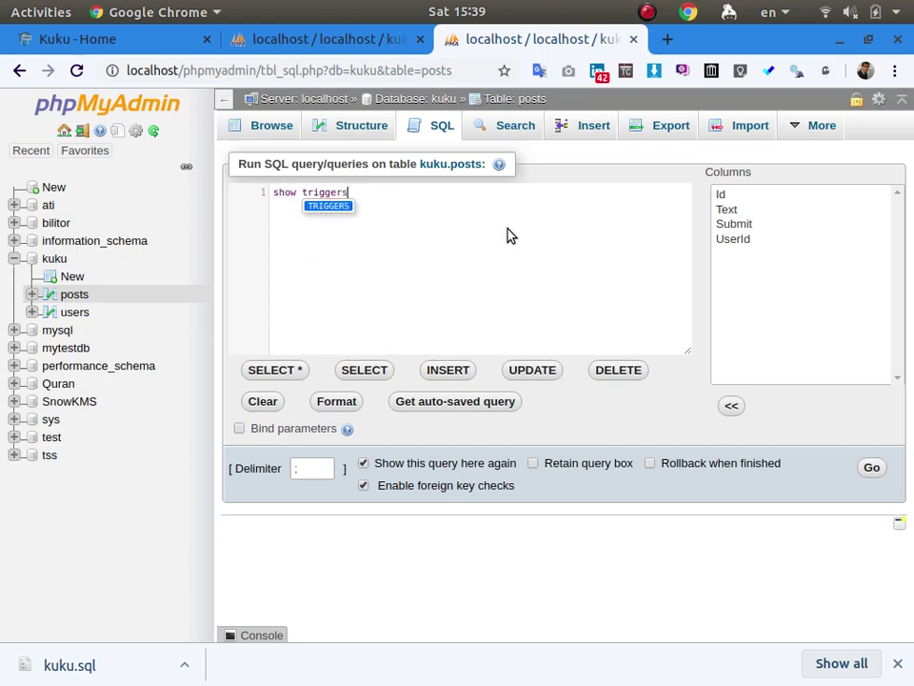
key("Return")
type(";")
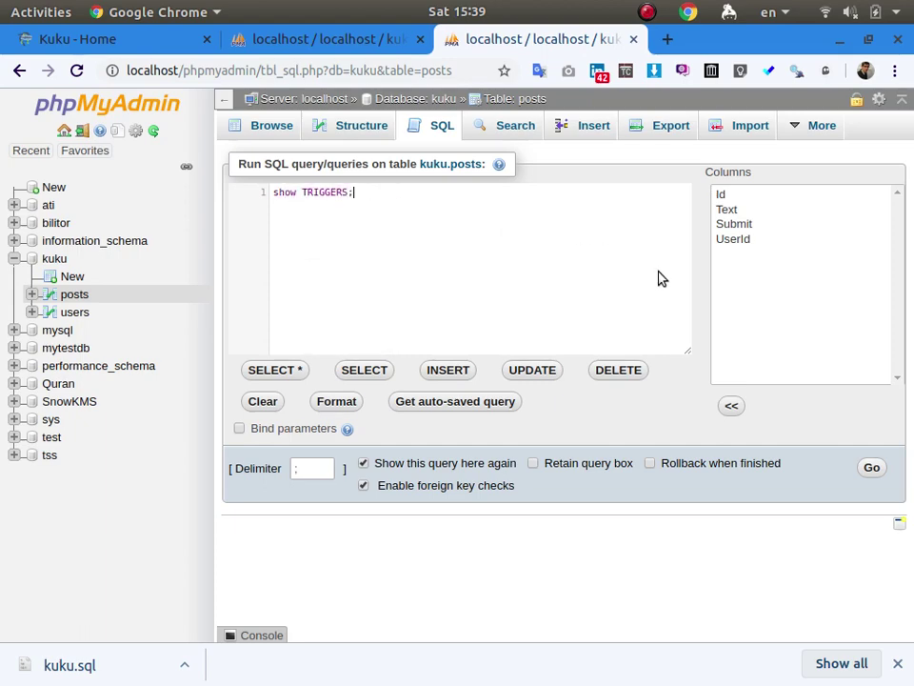
left_click(871, 467)
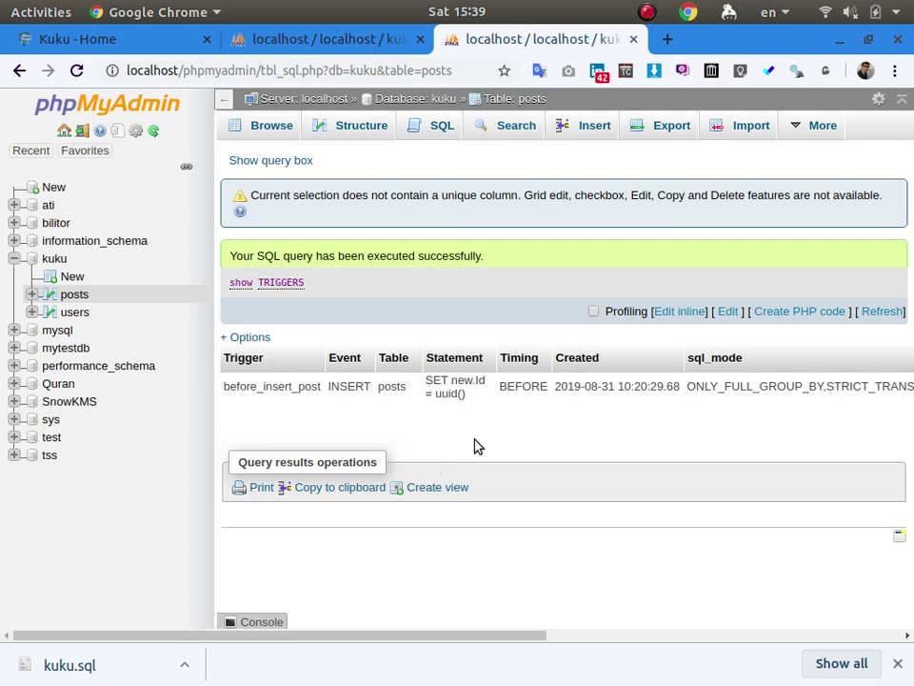
Step: Examine the event, table and SET new.Id = uuid() statement of the before_insert_post trigger, then switch to the SQL Triggers slide
double_click(358, 387)
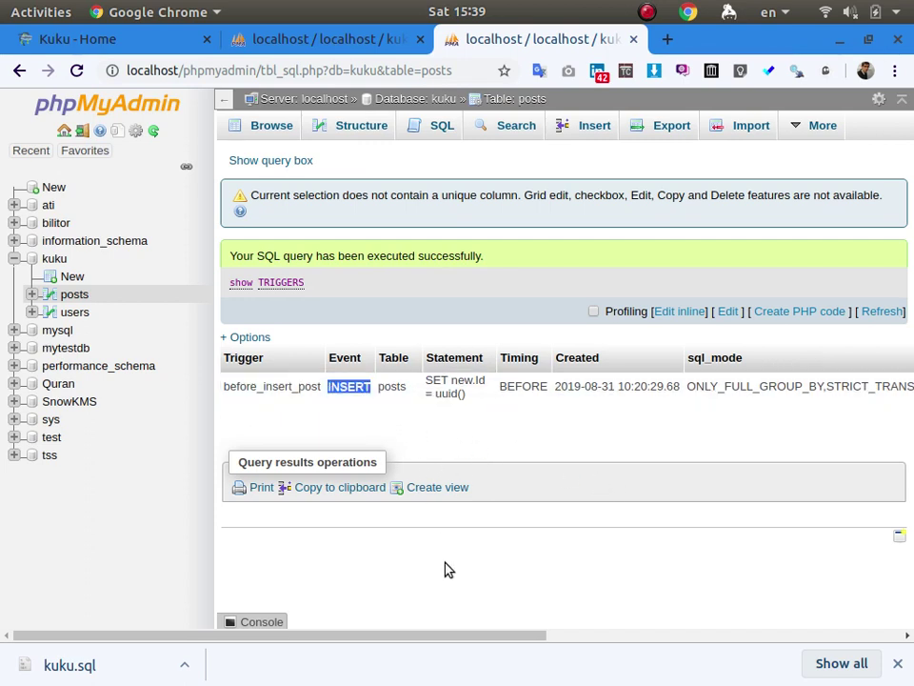
double_click(391, 386)
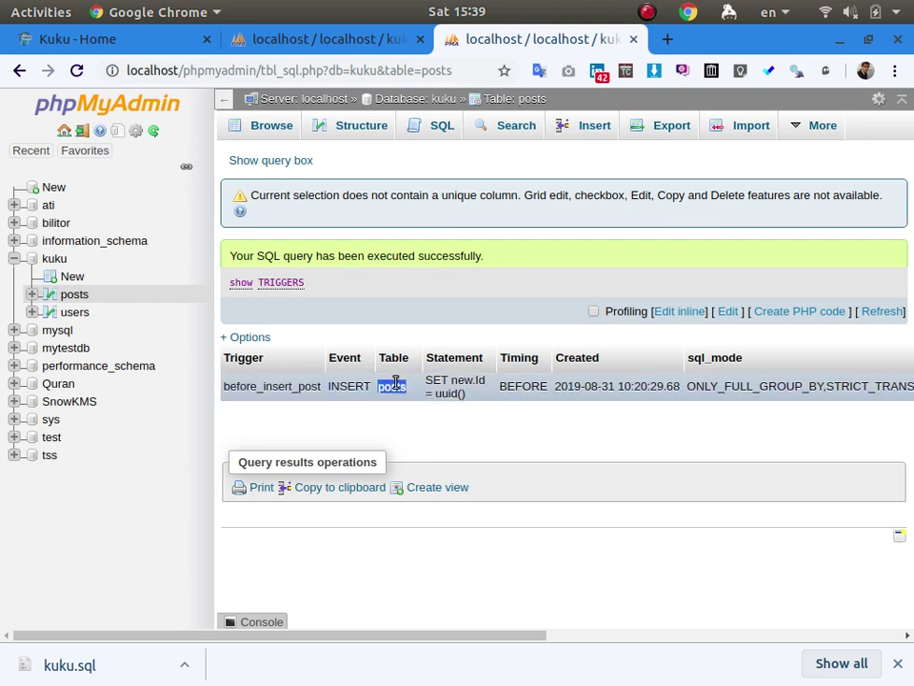
double_click(345, 388)
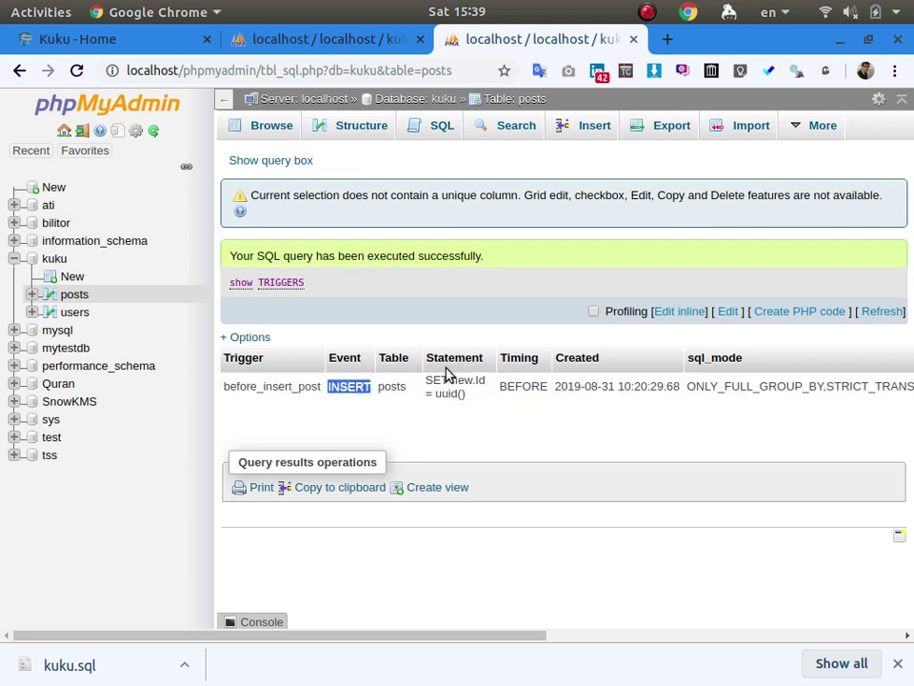
left_click_drag(469, 387, 417, 393)
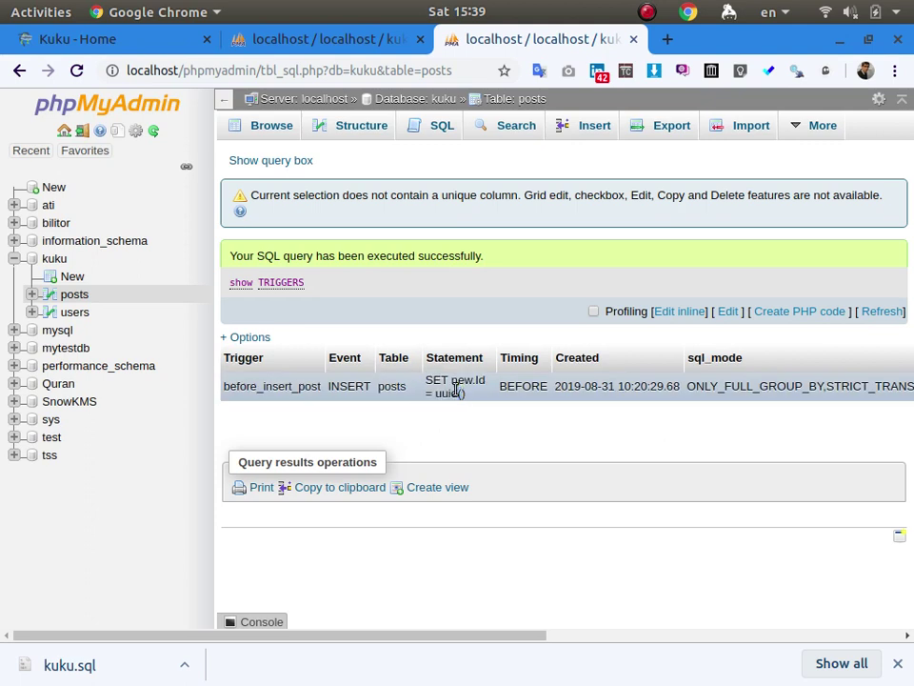
left_click_drag(449, 381, 495, 388)
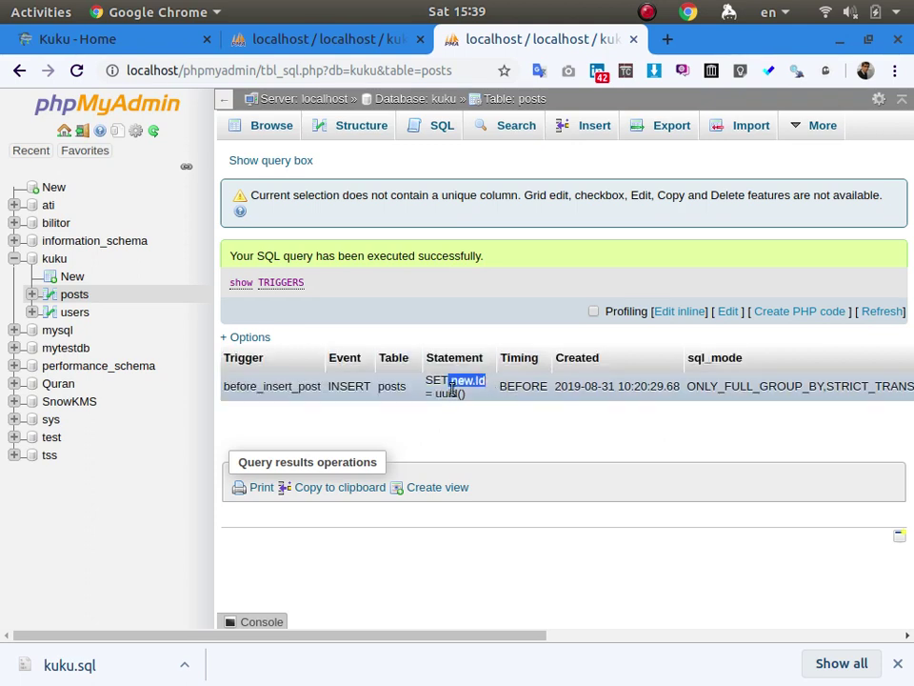
double_click(446, 394)
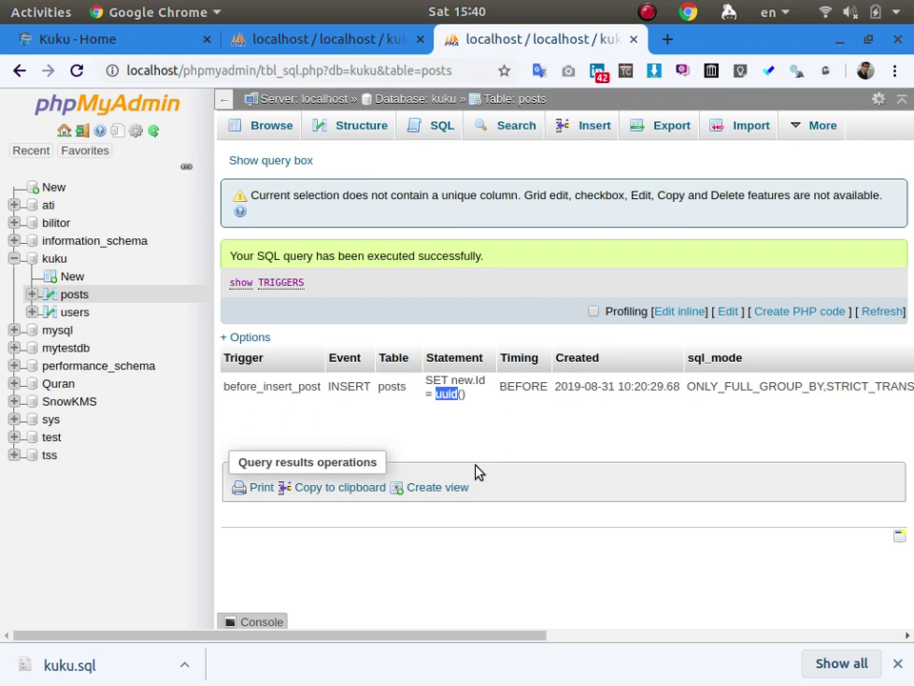
double_click(462, 380)
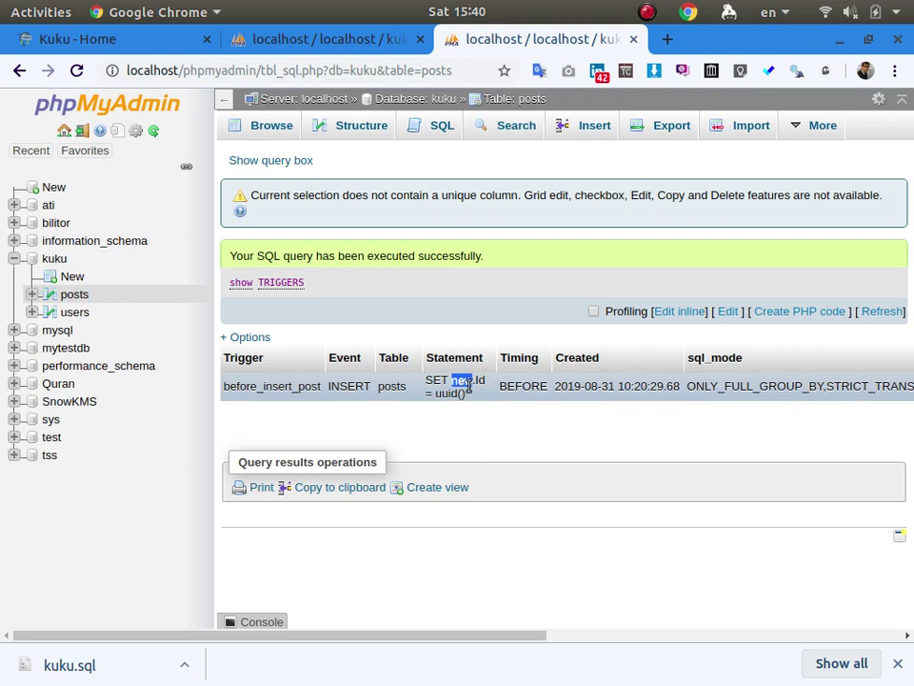
double_click(447, 394)
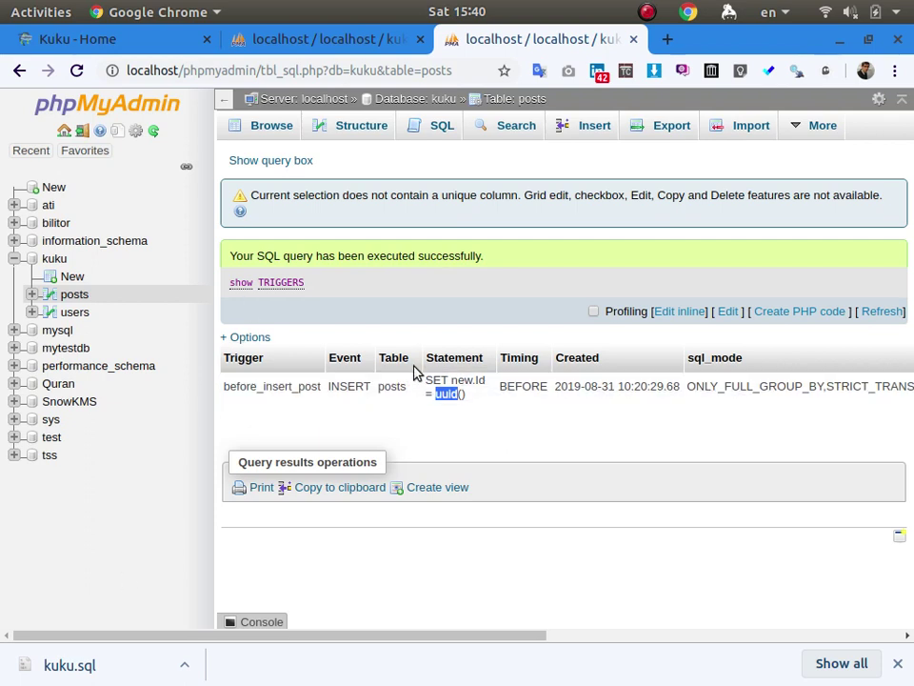
left_click(474, 380)
left_click_drag(473, 380, 478, 380)
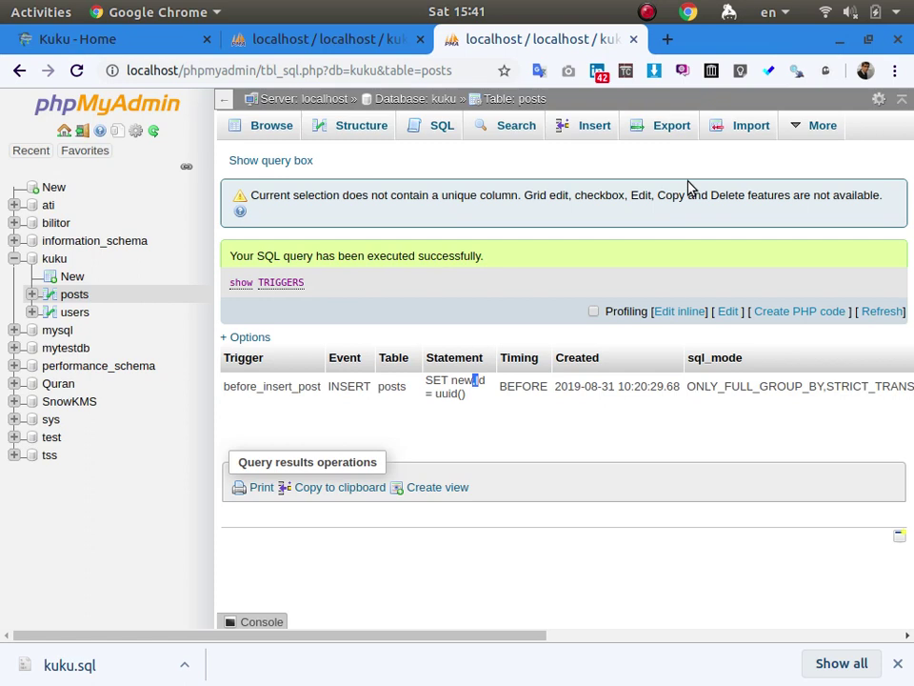
key("alt+Tab")
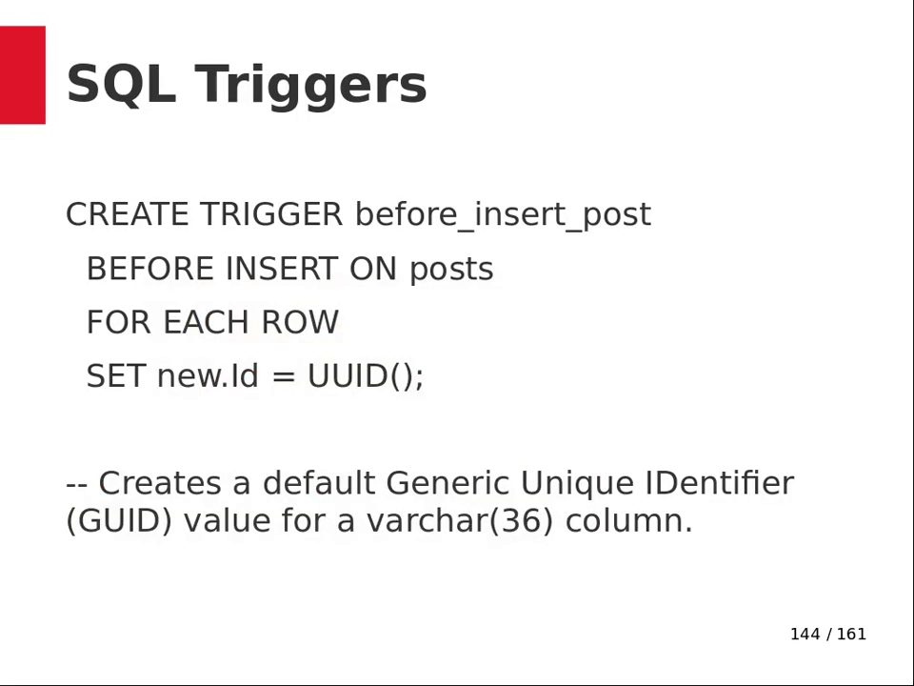